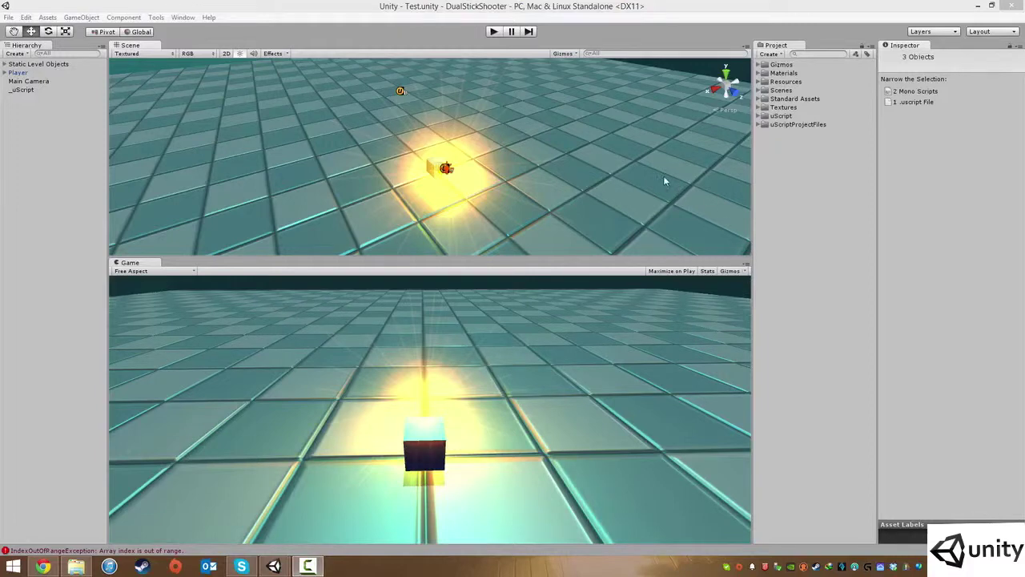
left_click(633, 150)
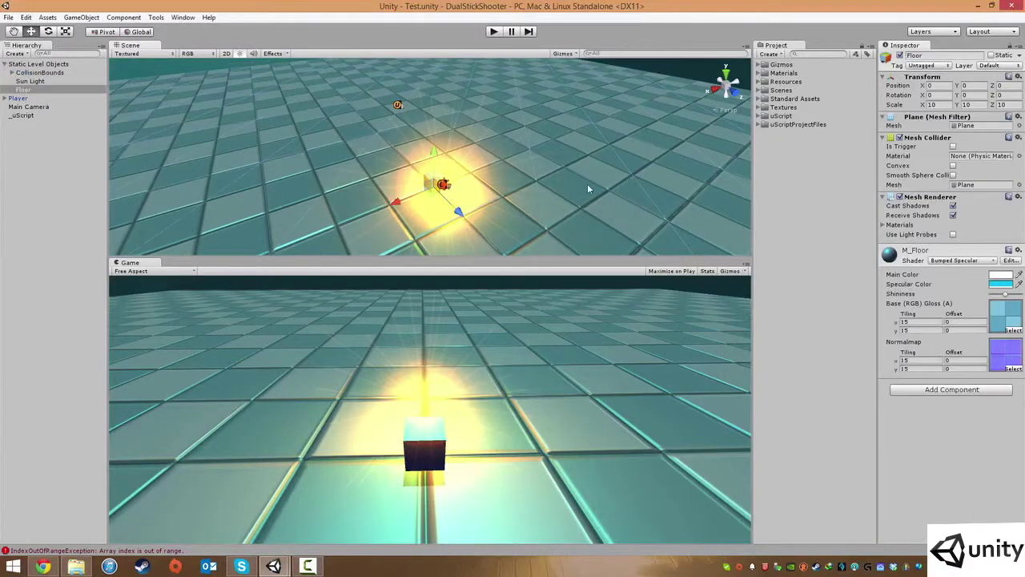
right_click_drag(594, 192, 569, 103)
left_click(569, 103)
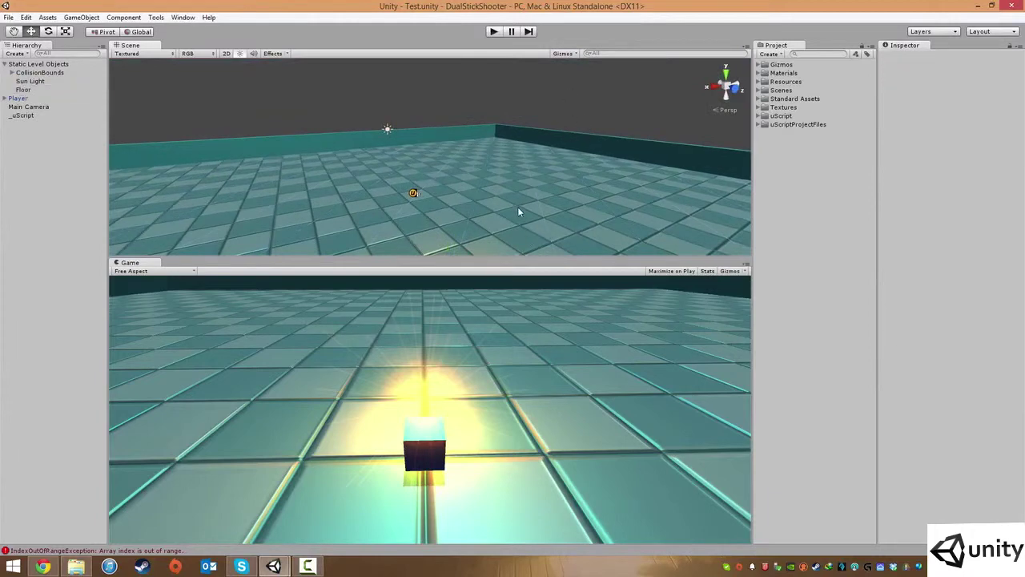
right_click_drag(518, 209, 518, 258)
right_click_drag(528, 208, 528, 214)
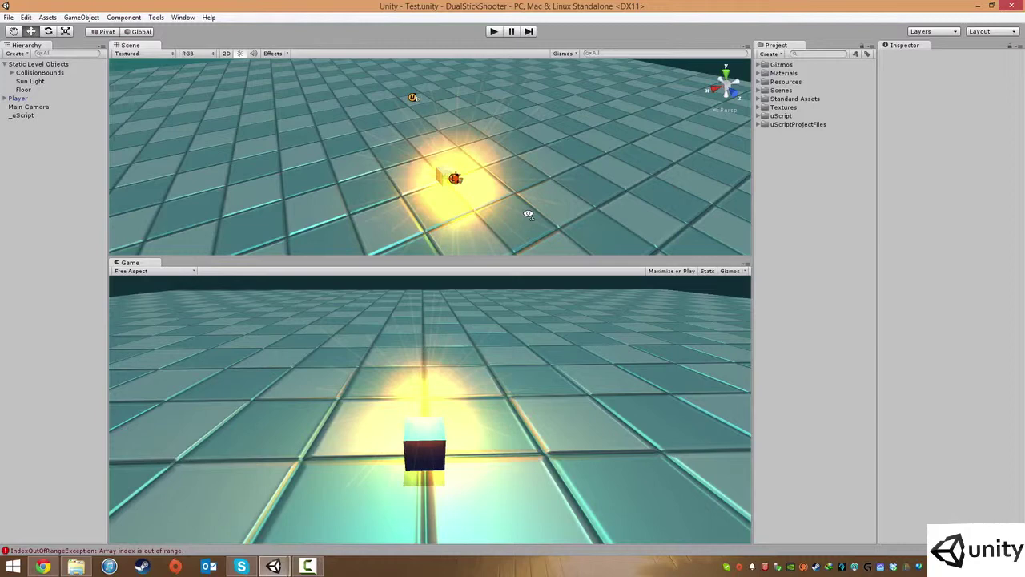
Step: Collapse the Static Level Objects group and inspect the player cube in the scene from several angles
left_click(5, 63)
middle_click_drag(347, 132, 425, 178)
scroll(469, 168, "up", 8)
left_click_drag(474, 168, 689, 166, "alt")
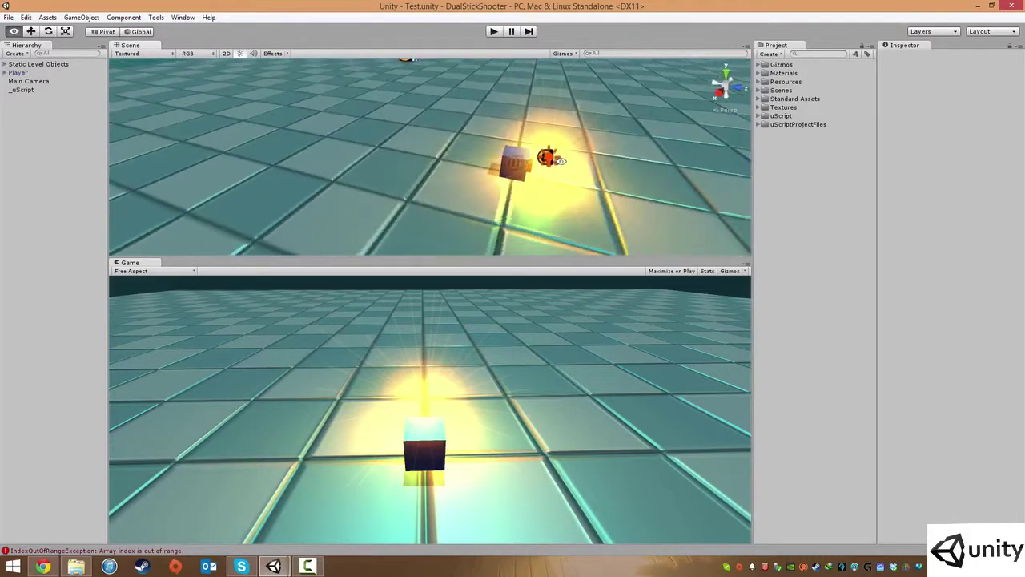
scroll(457, 166, "up", 8)
scroll(477, 169, "down", 2)
middle_click_drag(506, 188, 359, 172)
left_click_drag(609, 160, 240, 131, "alt")
middle_click_drag(510, 193, 477, 119)
scroll(496, 144, "down", 4)
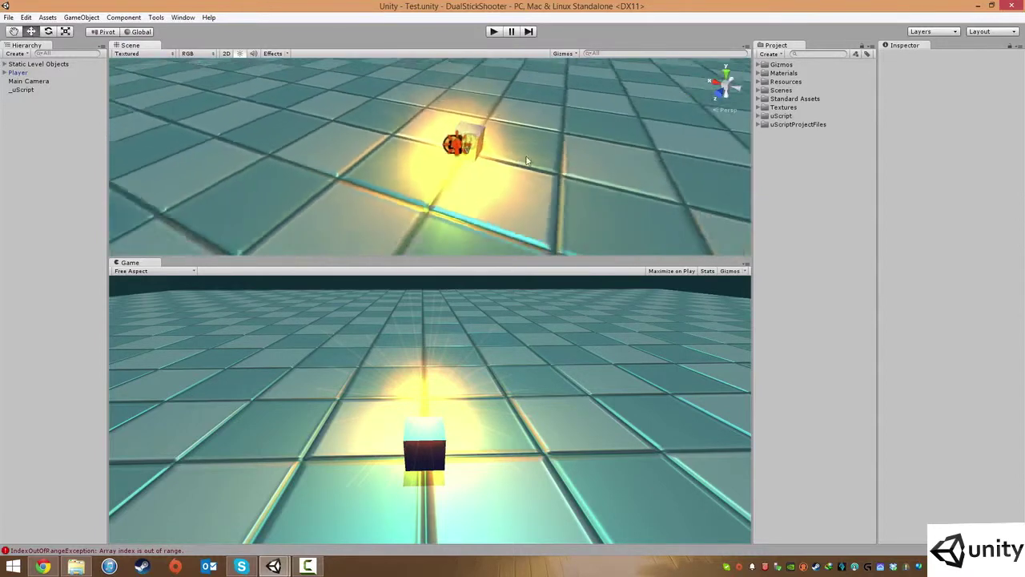
left_click_drag(526, 160, 422, 165, "alt")
middle_click_drag(367, 156, 418, 139)
middle_click_drag(492, 141, 479, 156)
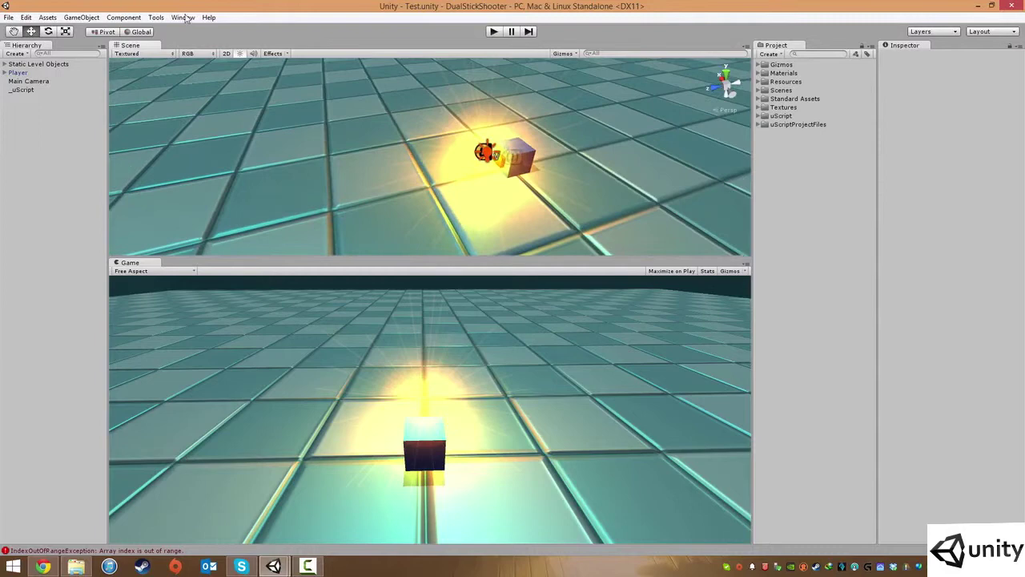
Step: Create a cube and place it on the floor about 6 units in front of the player
left_click(82, 17)
mouse_move(92, 55)
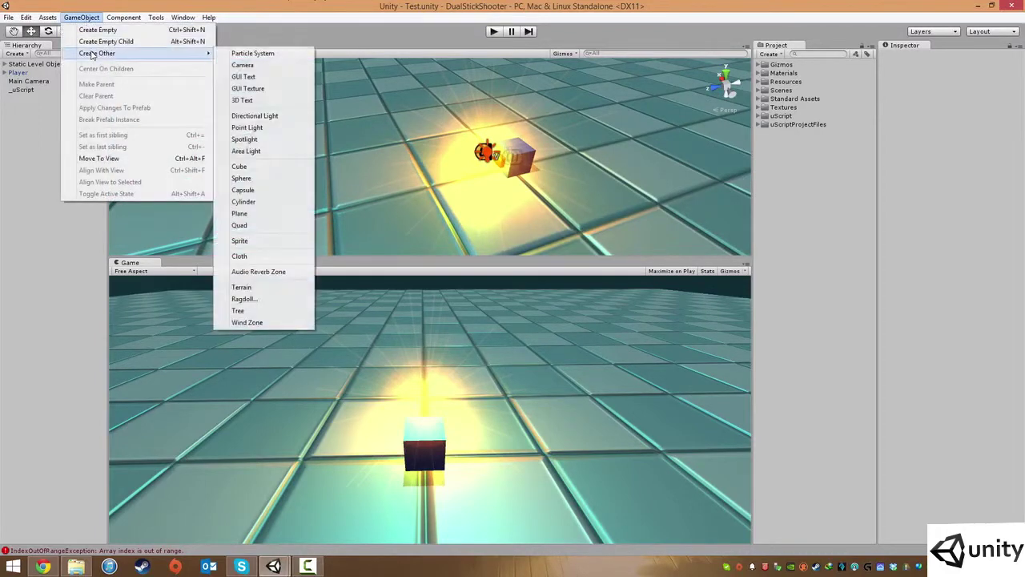
left_click(270, 169)
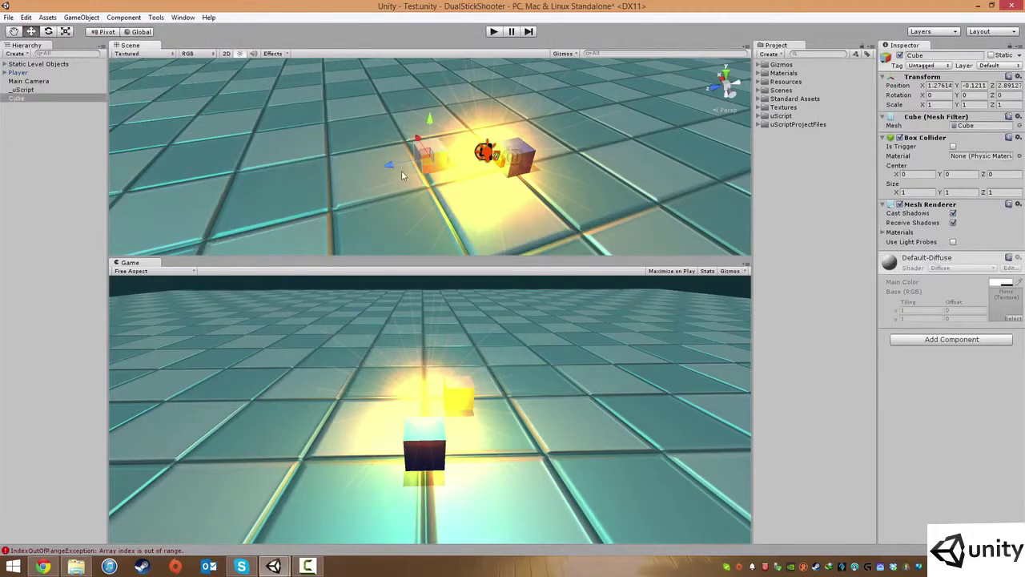
left_click_drag(426, 166, 340, 200)
Step: Check the Player's transform for reference and set the new cube's position to X 0, Y 0, Z 6
left_click(505, 158)
left_click_drag(505, 157, 542, 142, "alt")
left_click_drag(608, 186, 586, 164, "alt")
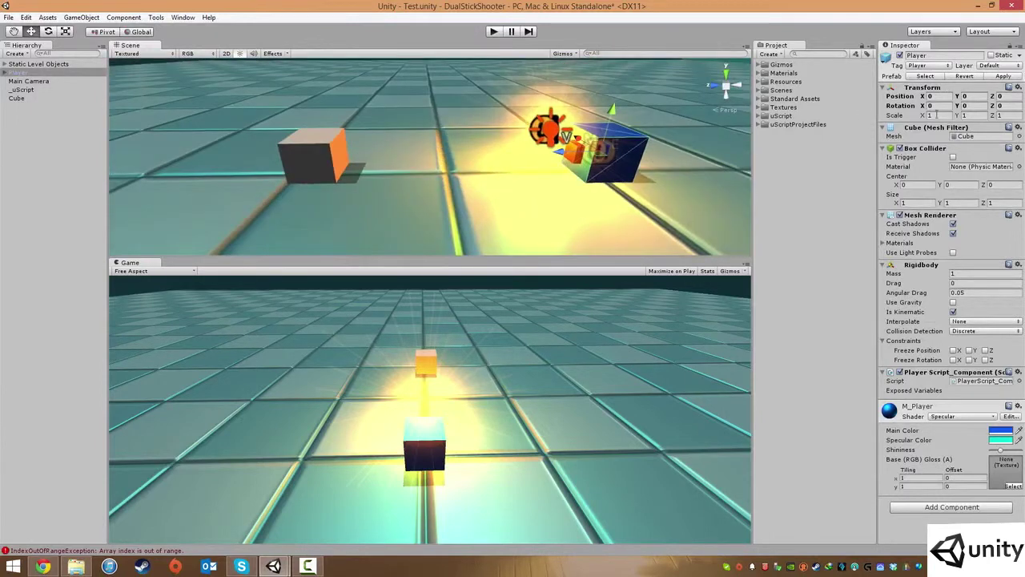
left_click(336, 160)
left_click(952, 86)
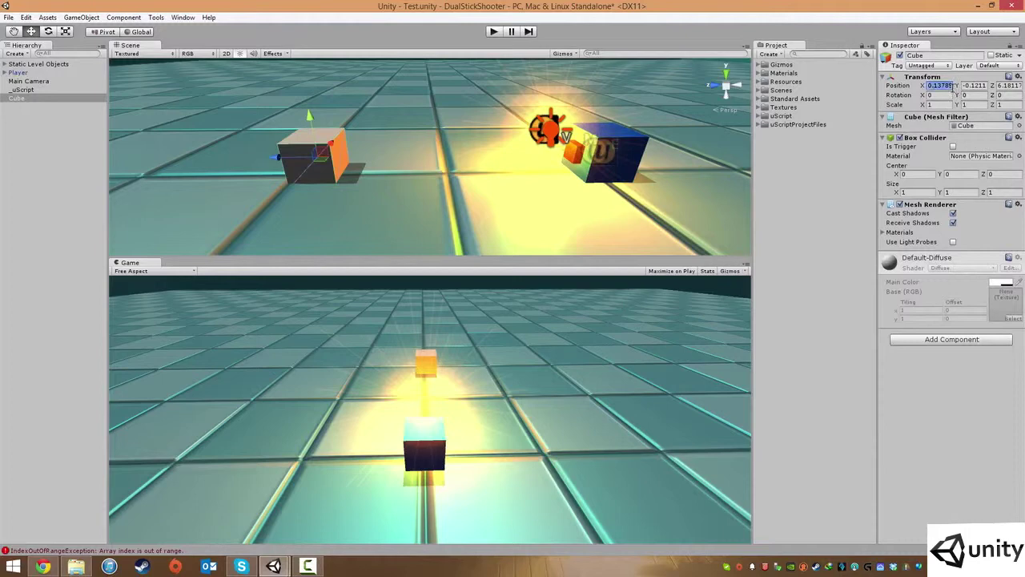
key("Tab")
key("Tab")
left_click(942, 85)
type("0")
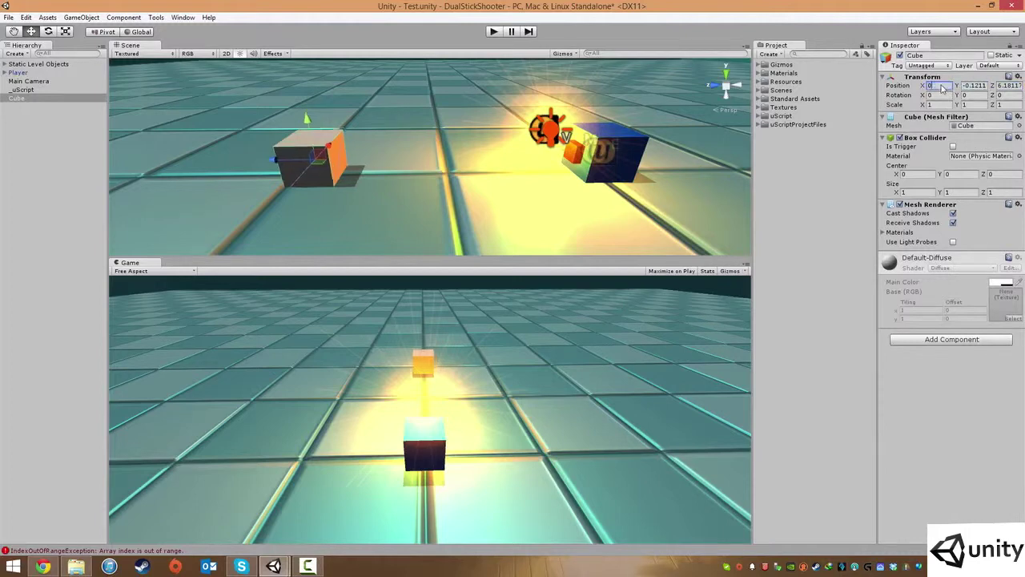
key("Tab")
type("0")
key("Tab")
type("0")
Step: Try to rename the new cube as Enemy
left_click_drag(575, 120, 288, 174, "alt")
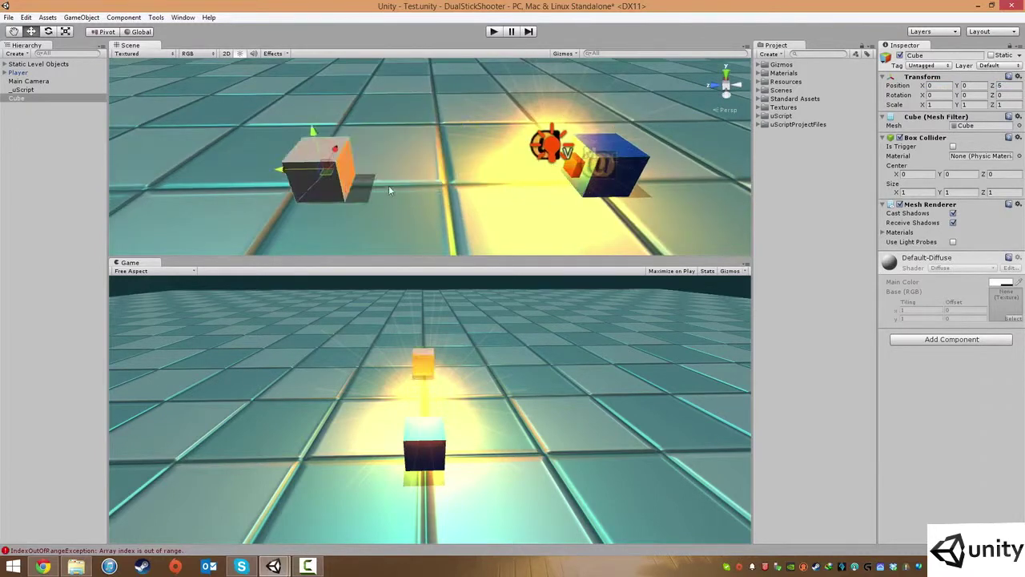
middle_click_drag(289, 175, 517, 157)
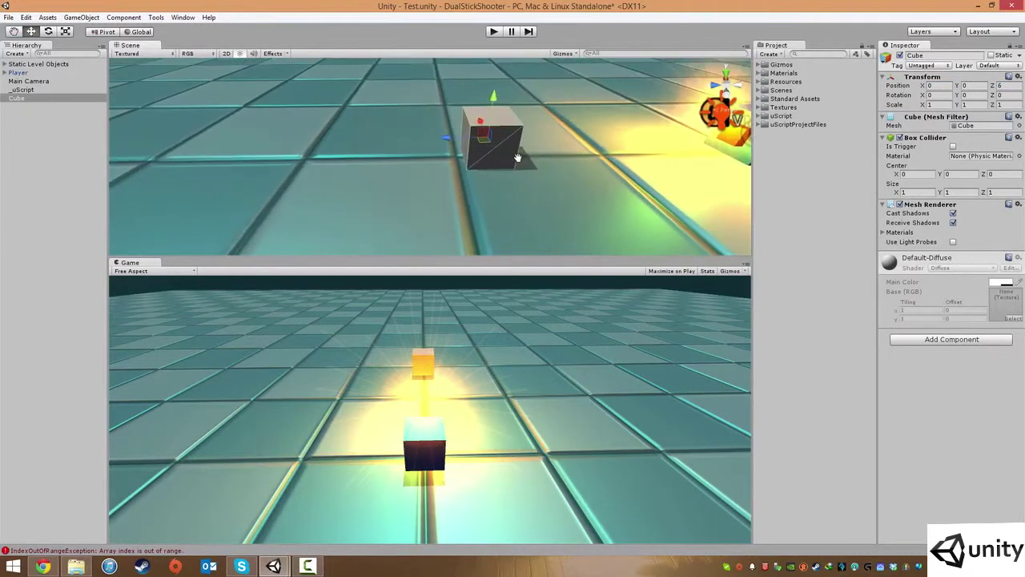
left_click(927, 56)
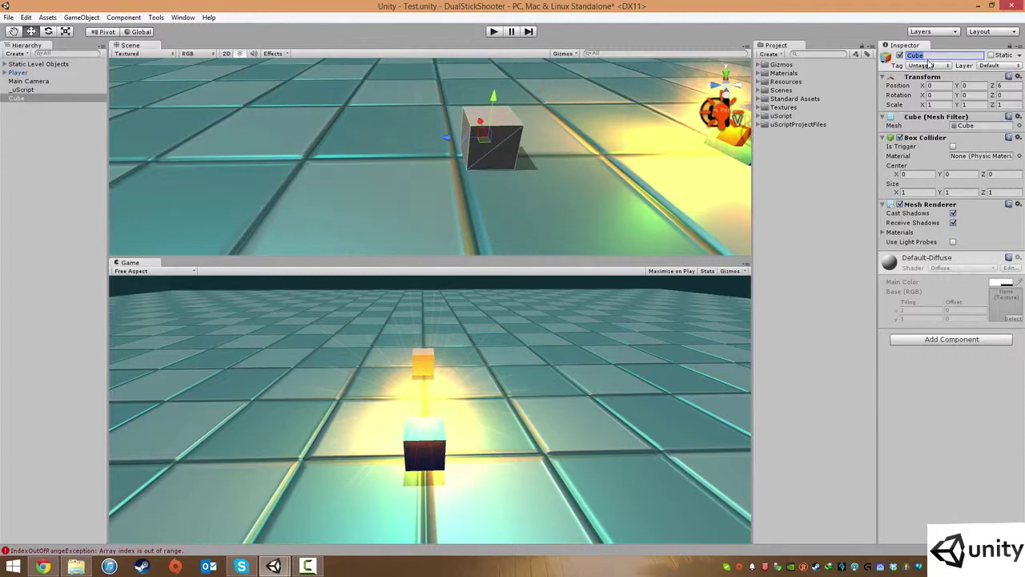
type("Enemy")
Step: Open the project's tag settings and check the custom tag list for an Enemy tag
left_click(931, 67)
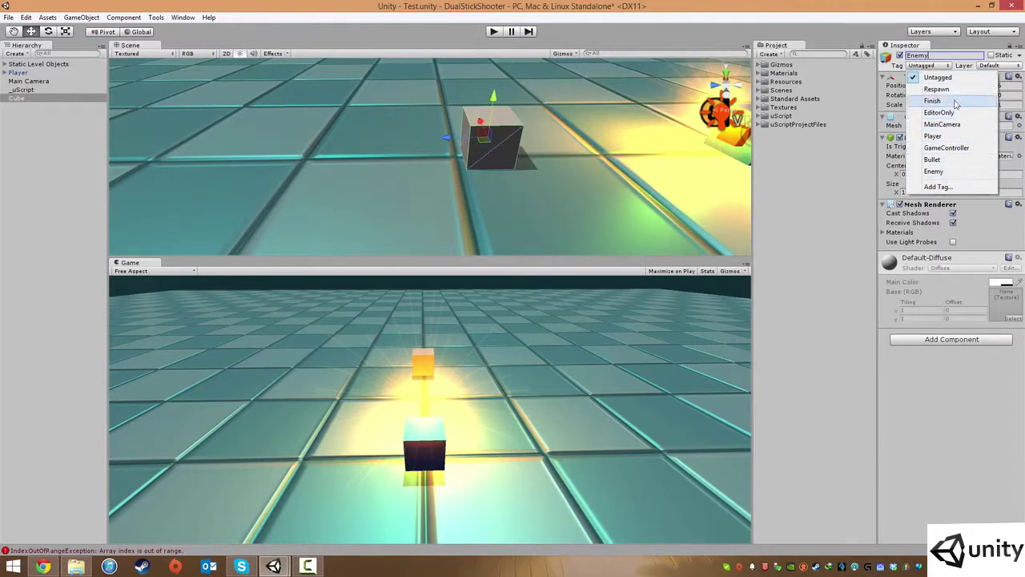
left_click(942, 188)
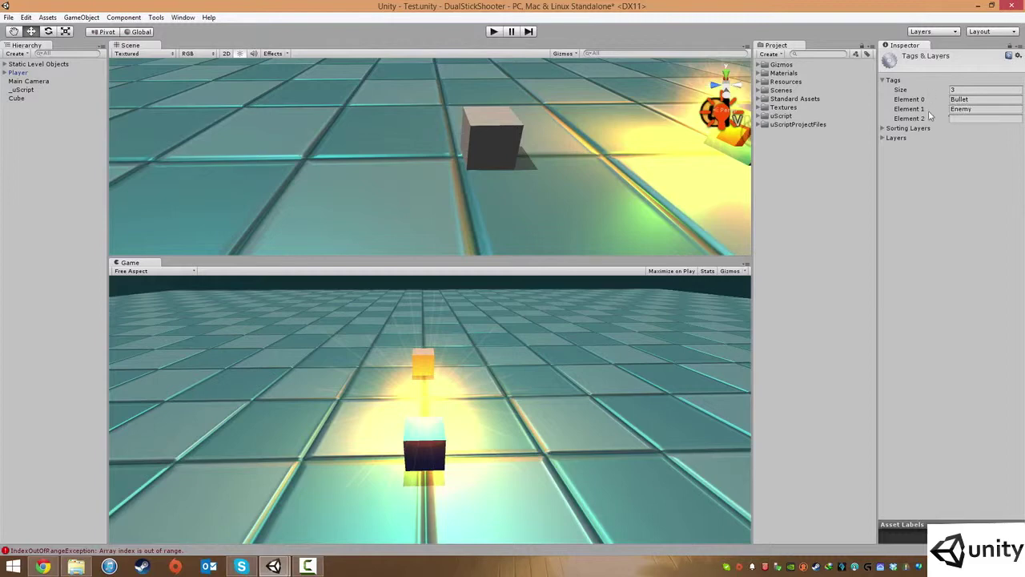
left_click(974, 109)
left_click(976, 163)
Step: Rename the new cube as Enemy and assign it the Enemy tag
left_click(509, 134)
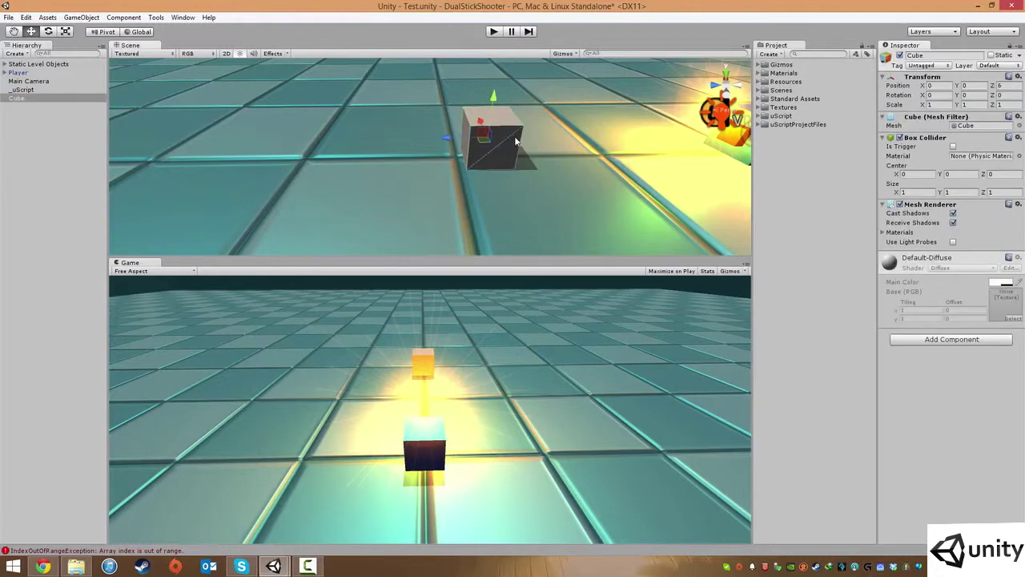
key("f")
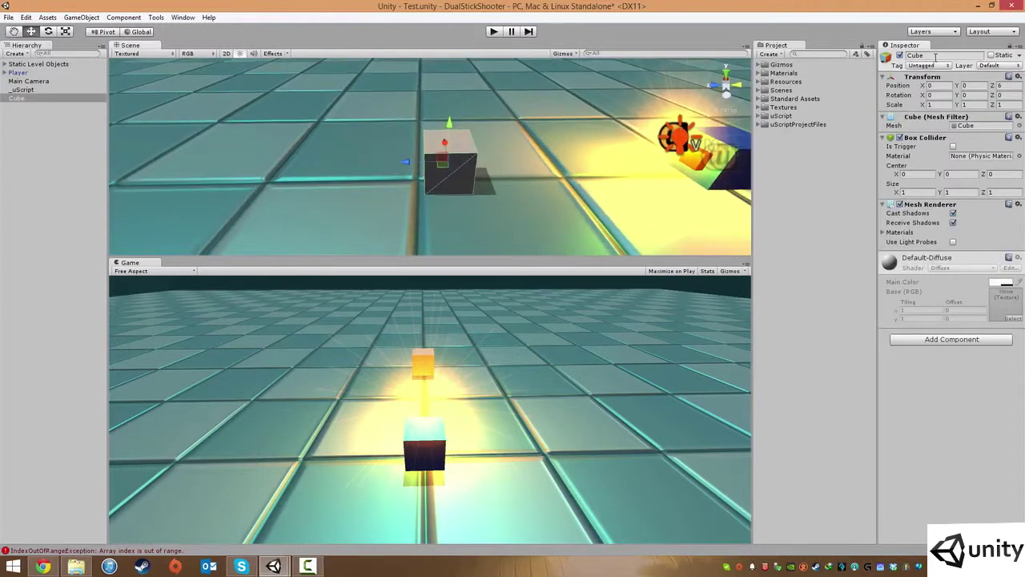
left_click(935, 56)
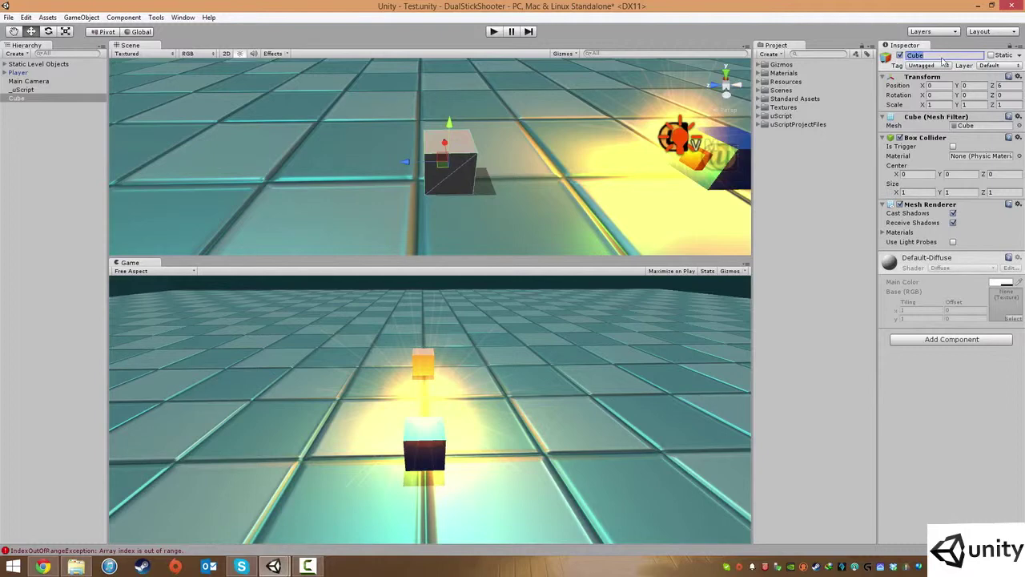
type("Enemy")
key("Return")
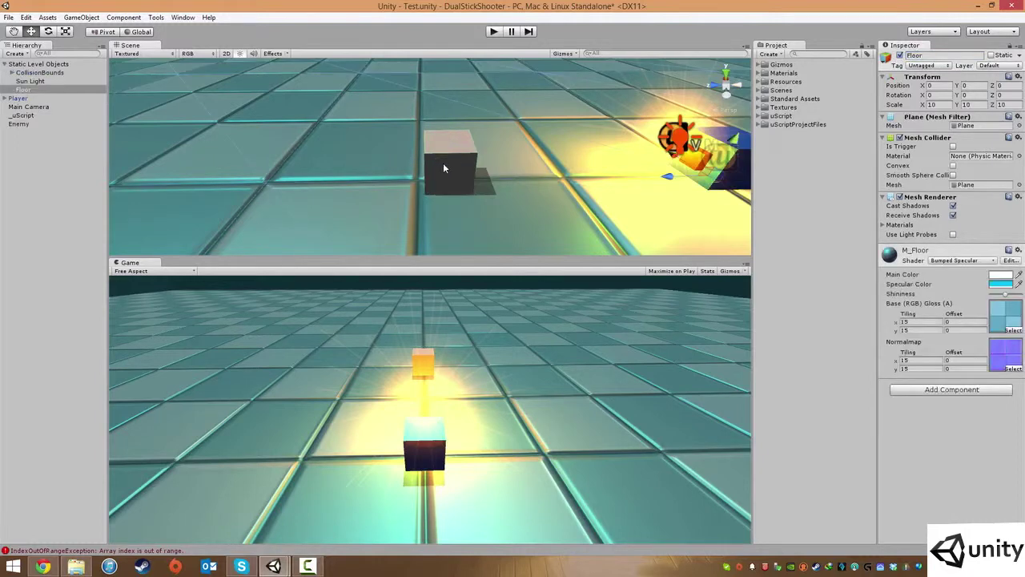
left_click(945, 65)
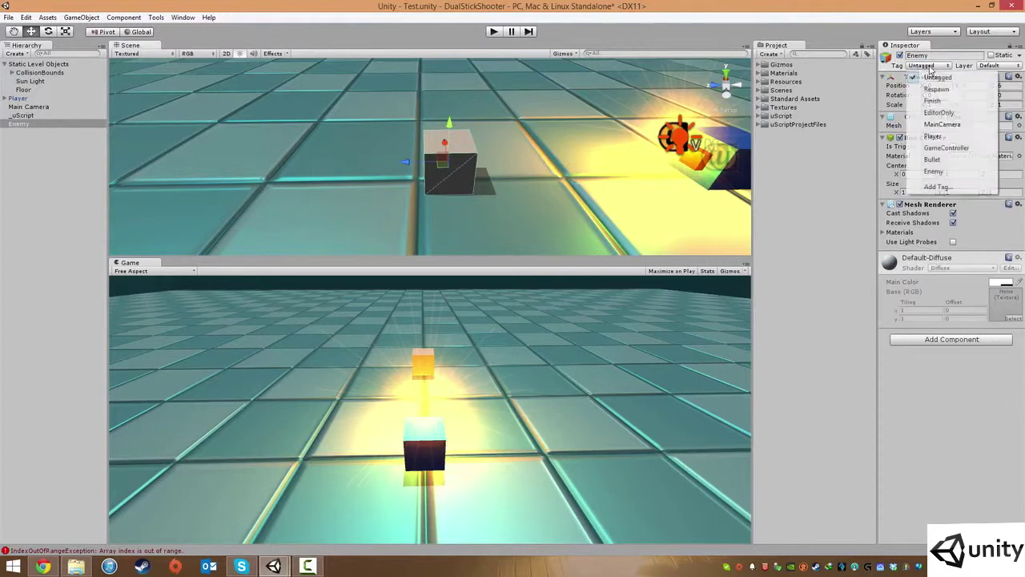
left_click(938, 174)
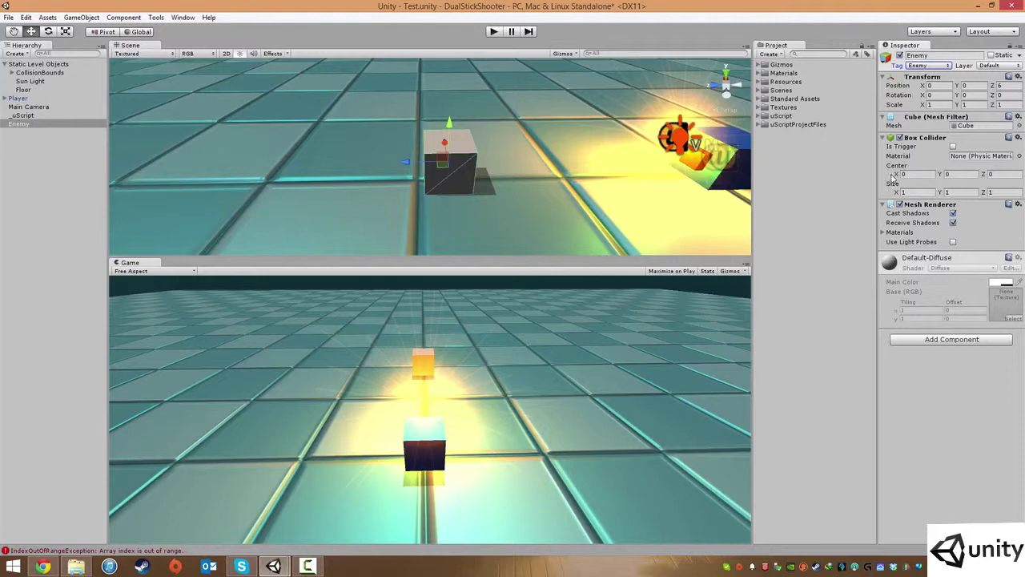
Step: Move the Enemy cube slightly farther from the player along the Z axis and deselect it
middle_click_drag(461, 177, 483, 183)
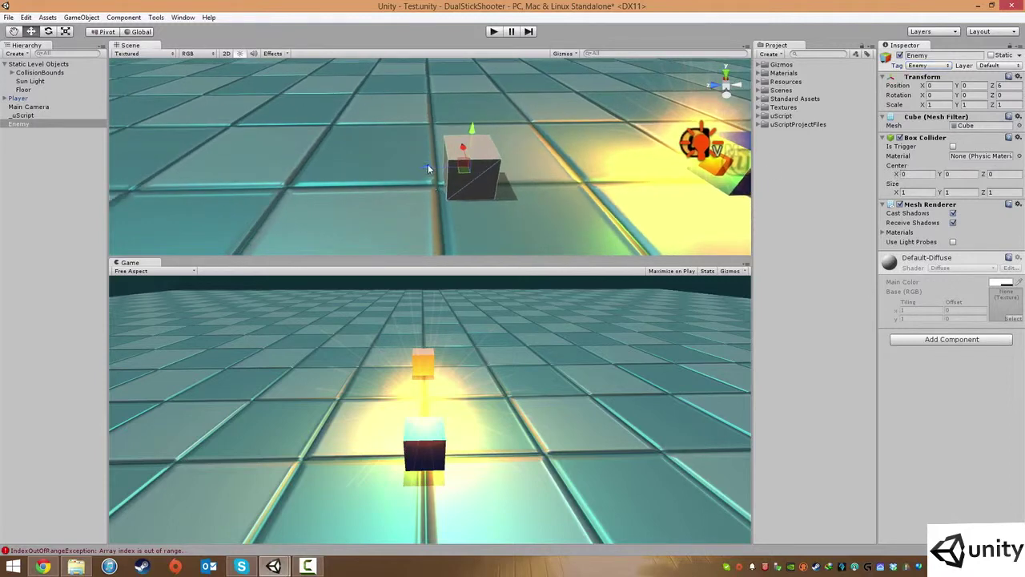
left_click_drag(428, 165, 398, 165)
left_click(784, 186)
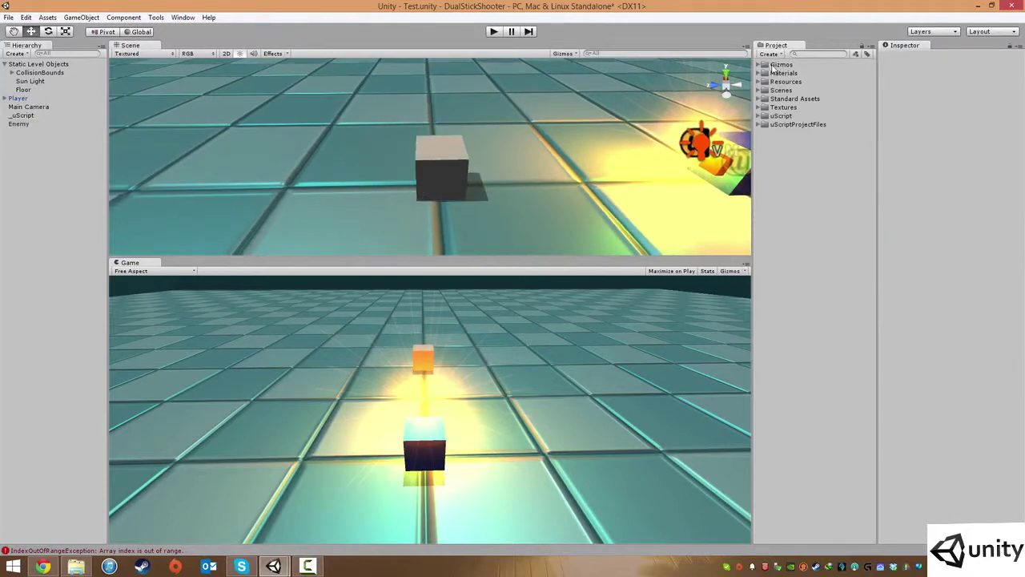
Step: Create a new material named M_Enemy in the Materials folder
double_click(775, 72)
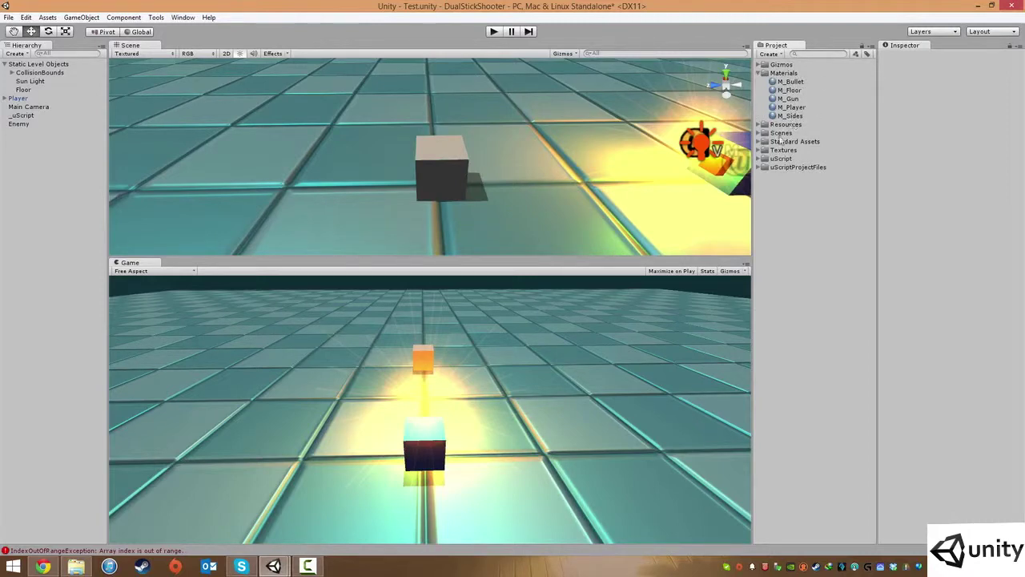
right_click_drag(548, 202, 585, 149)
left_click(783, 73)
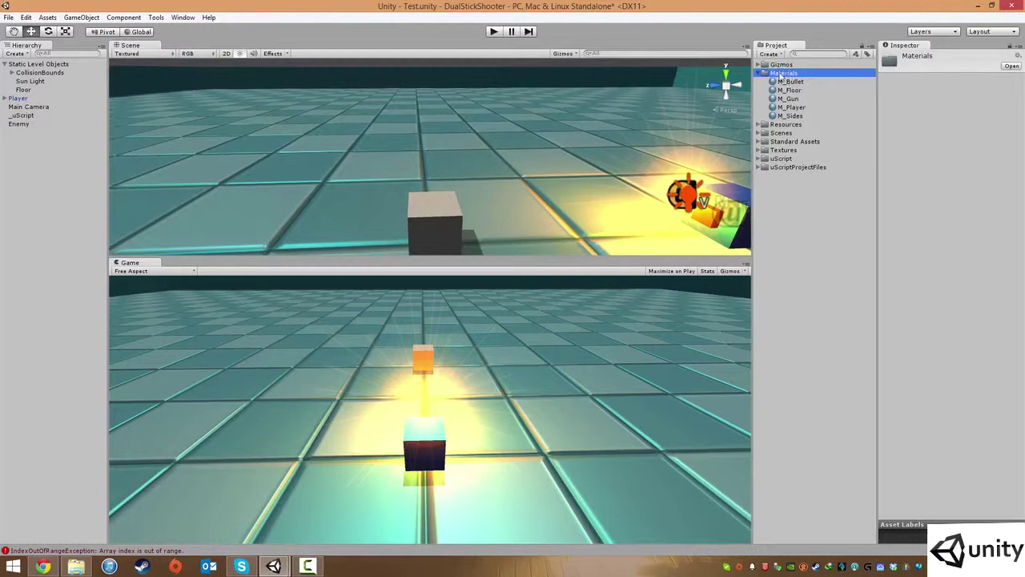
right_click(781, 75)
mouse_move(805, 80)
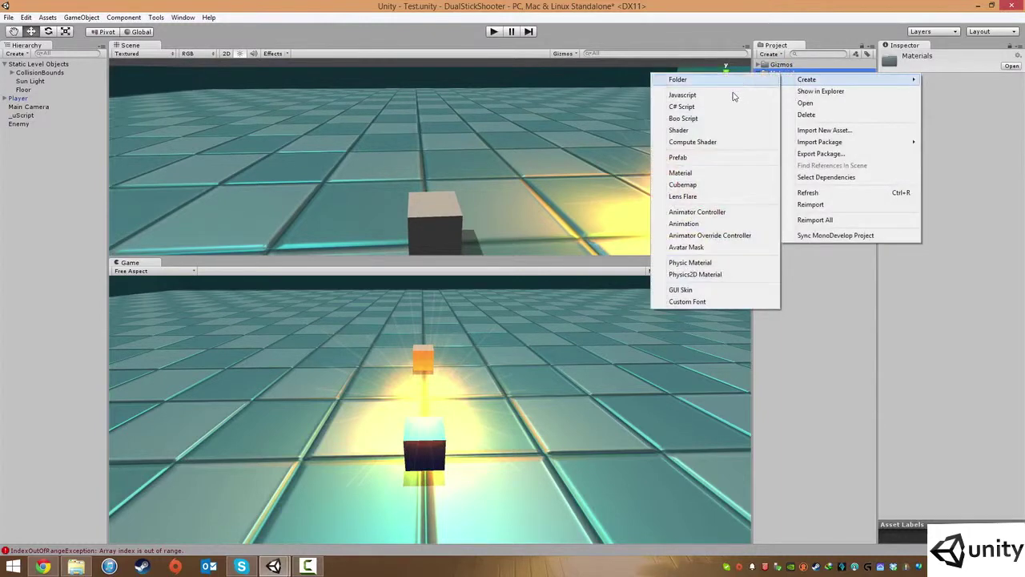
left_click(702, 176)
type("M_Enemy")
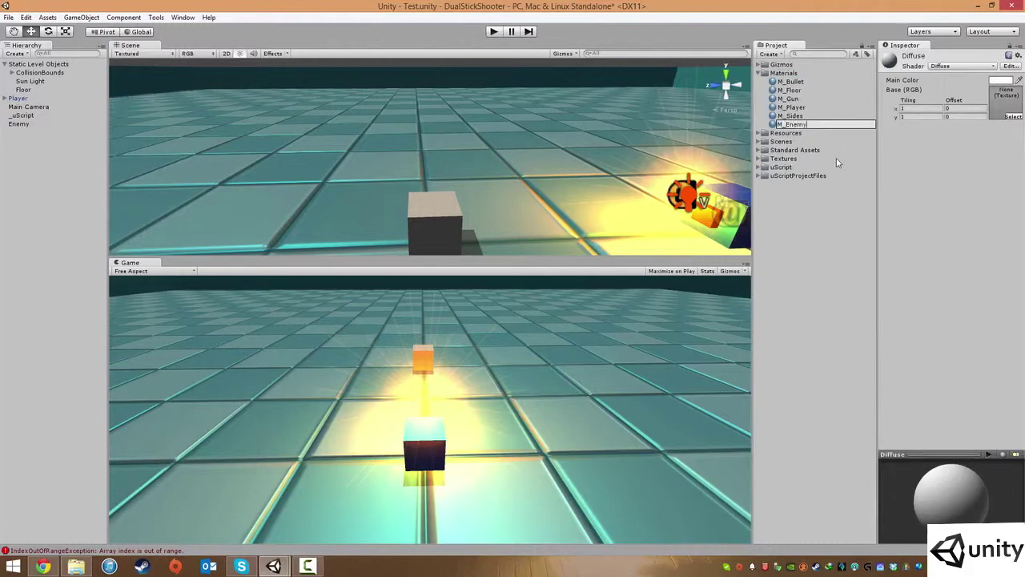
key("Return")
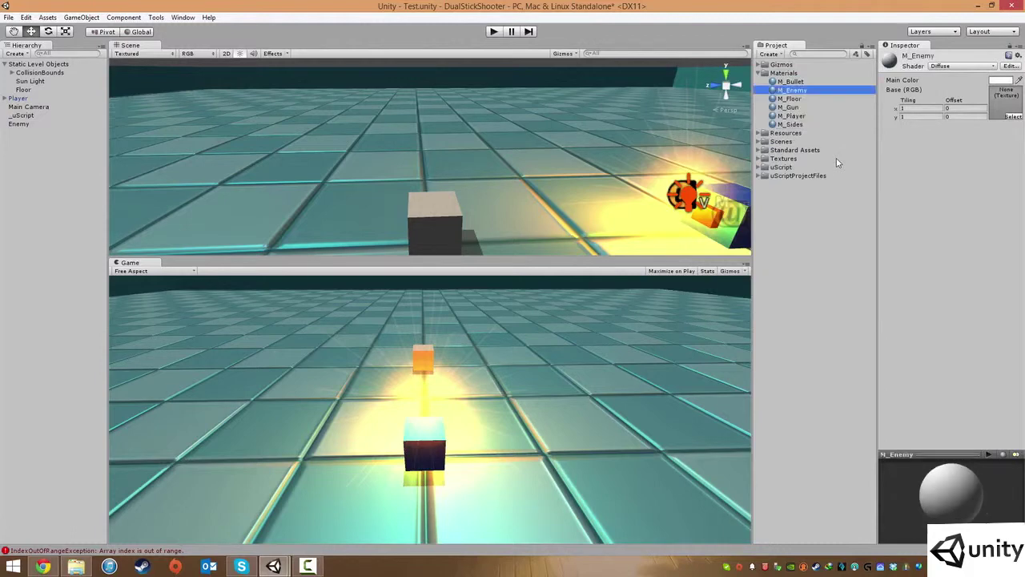
Step: Set M_Enemy's main color to pure red with R 255, G 0, B 0
left_click(1001, 81)
left_click(685, 261)
left_click_drag(684, 260, 717, 231)
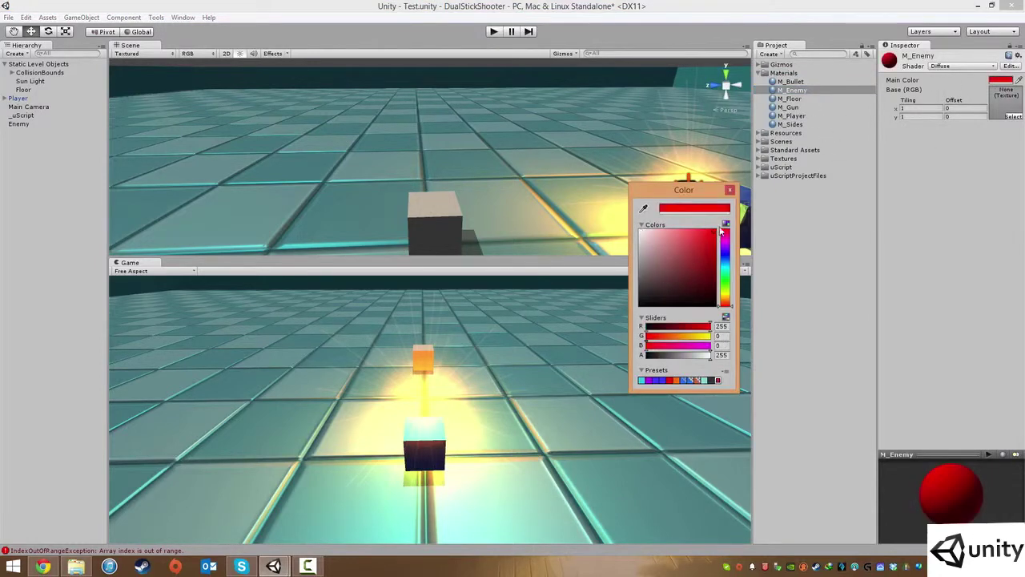
left_click(729, 190)
Step: Switch M_Enemy to the Specular shader and set its specular color to a vivid purple
left_click(973, 65)
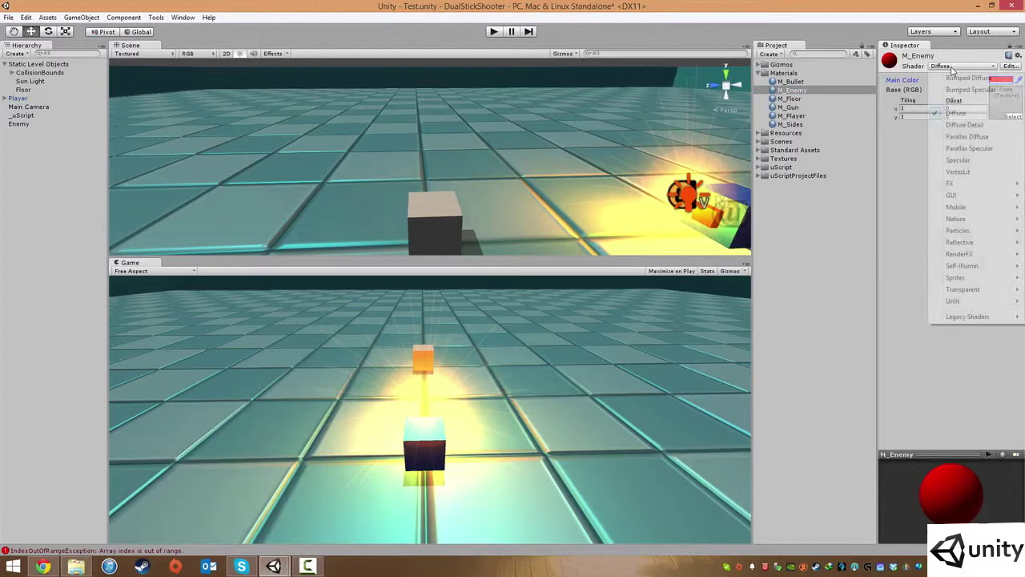
left_click(958, 160)
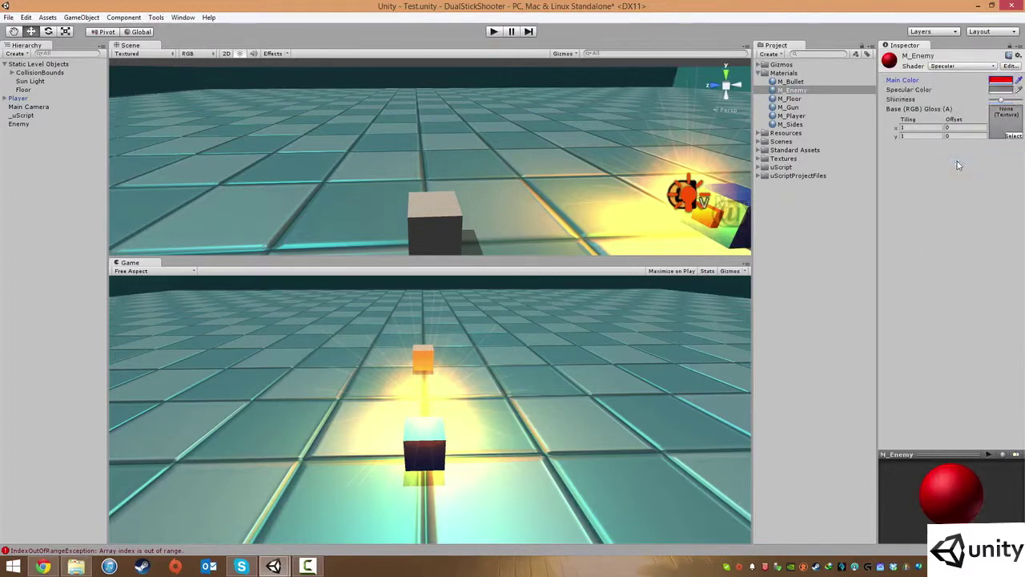
left_click(1001, 90)
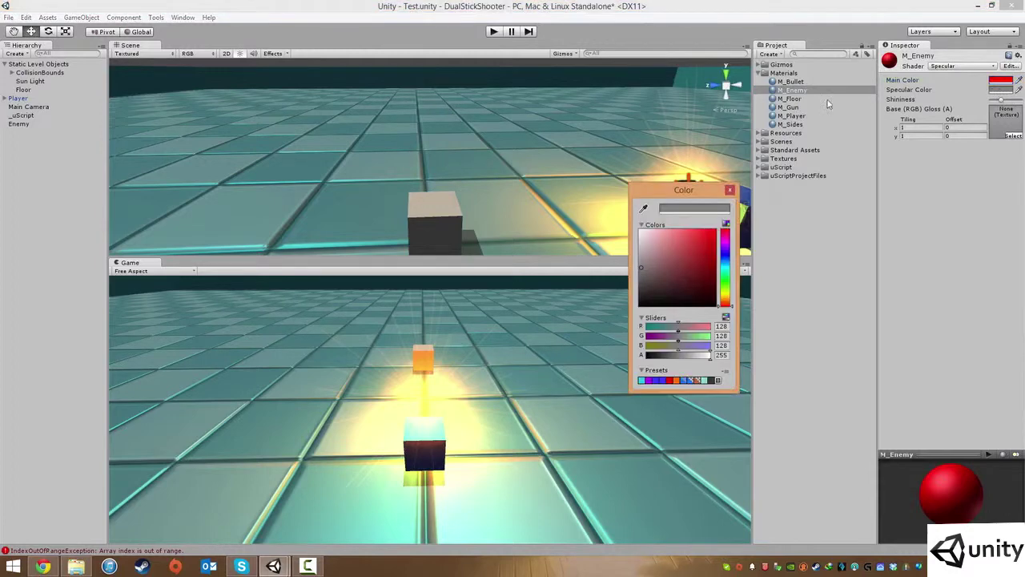
mouse_move(728, 285)
left_mouse_down()
mouse_move(726, 250)
mouse_move(690, 238)
mouse_move(702, 232)
left_mouse_up()
left_click(710, 238)
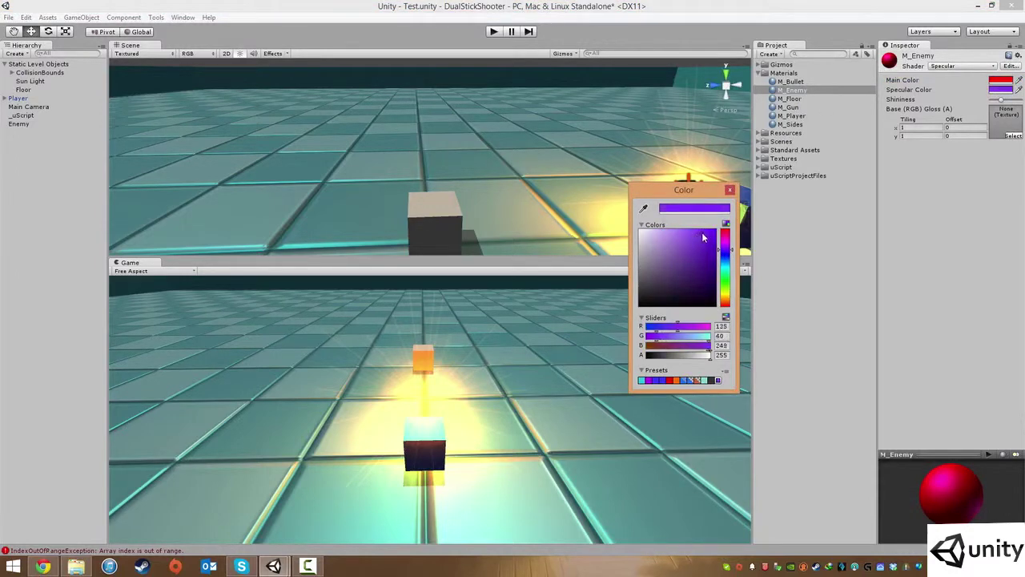
left_click(730, 191)
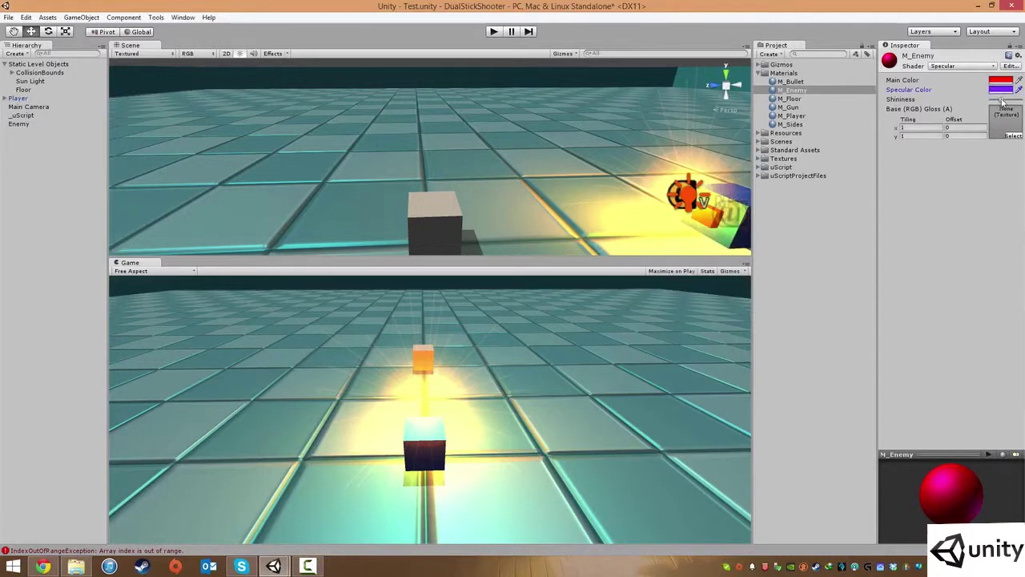
Step: Lower M_Enemy's shininess to near its minimum and apply the material to the Enemy cube in the scene
left_click_drag(989, 102, 994, 102)
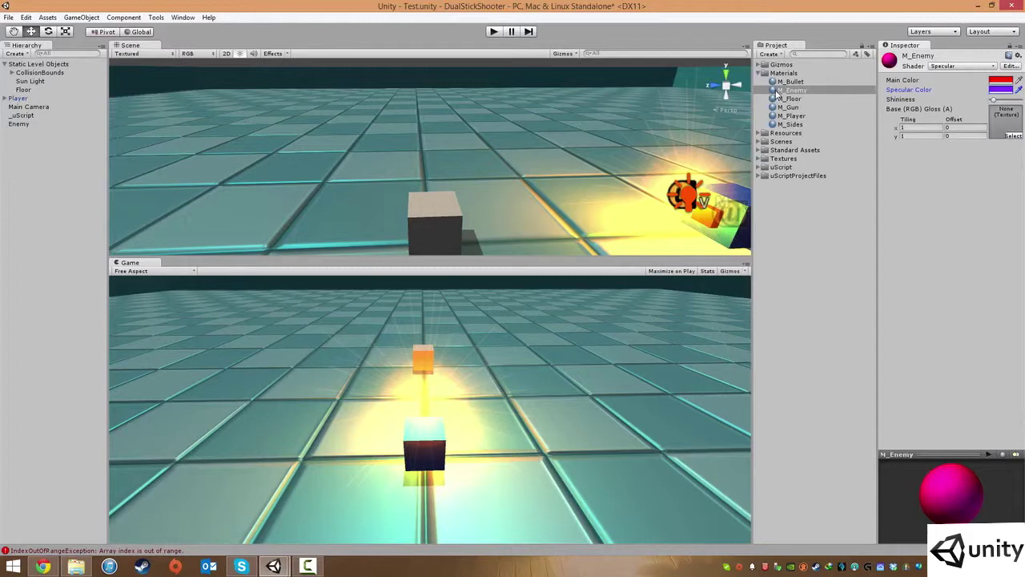
left_click_drag(774, 90, 431, 229)
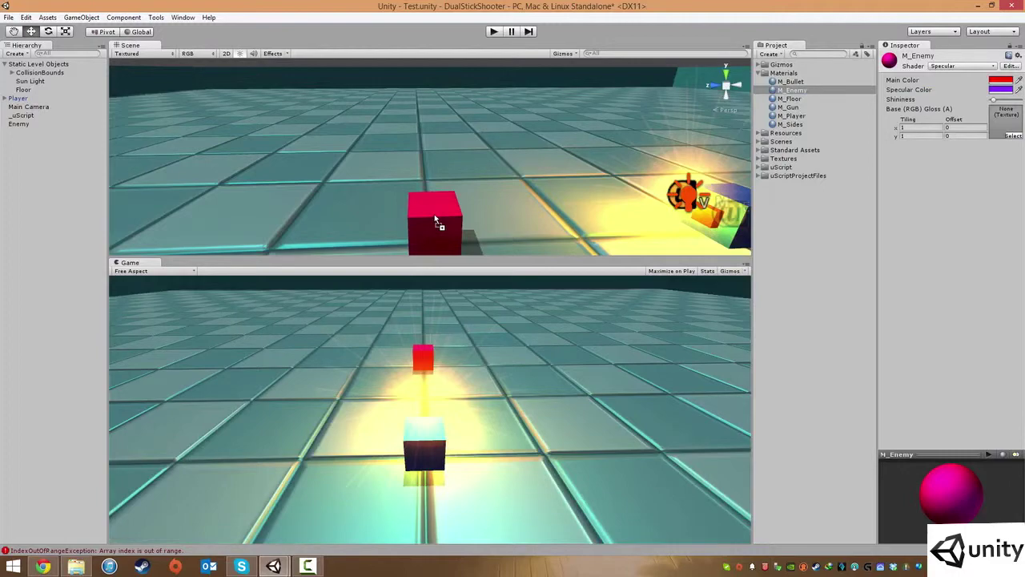
middle_click_drag(467, 221, 468, 148)
left_click(469, 148)
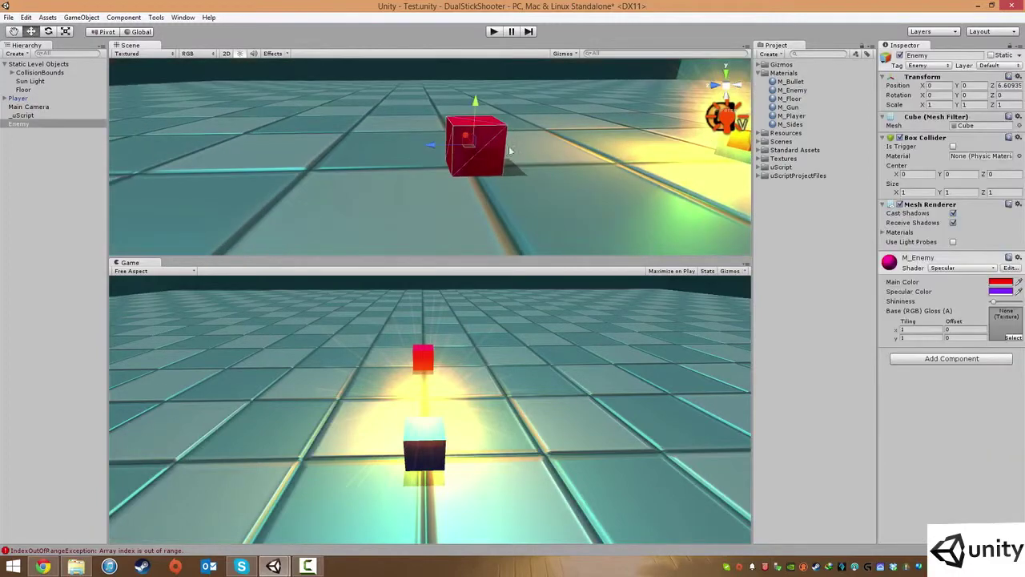
Step: Examine the Enemy cube's new material and its lighting next to the player from several angles and distances
left_click_drag(521, 150, 502, 178, "alt")
scroll(500, 177, "up", 3)
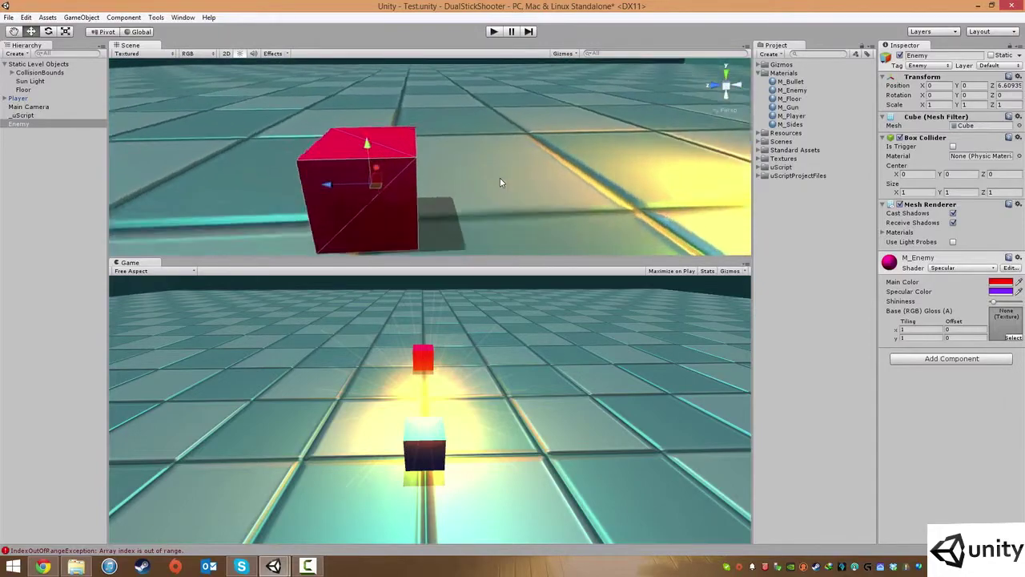
scroll(500, 178, "down", 3)
key("shift+space")
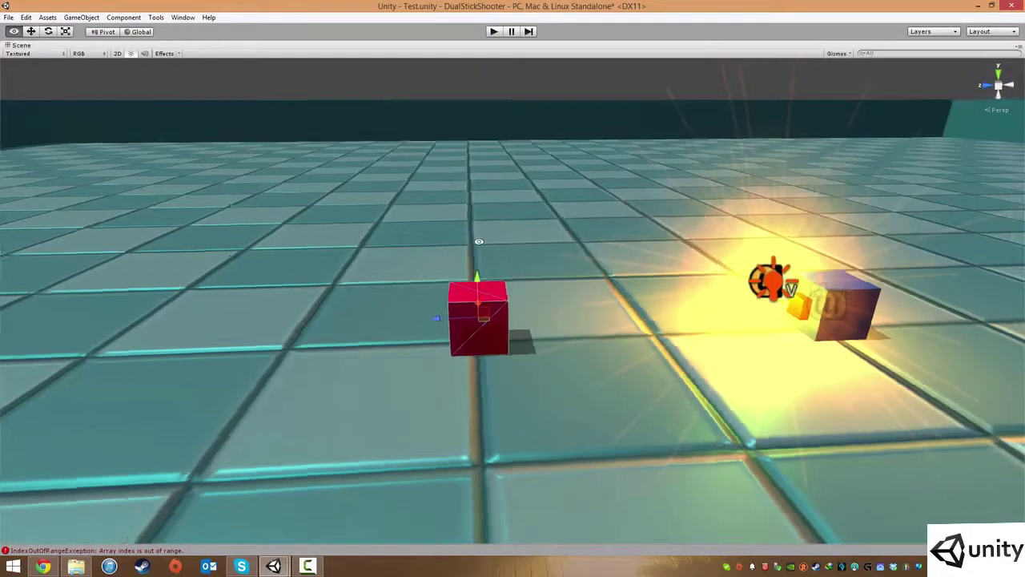
left_click_drag(519, 201, 489, 233, "alt")
key("shift+space")
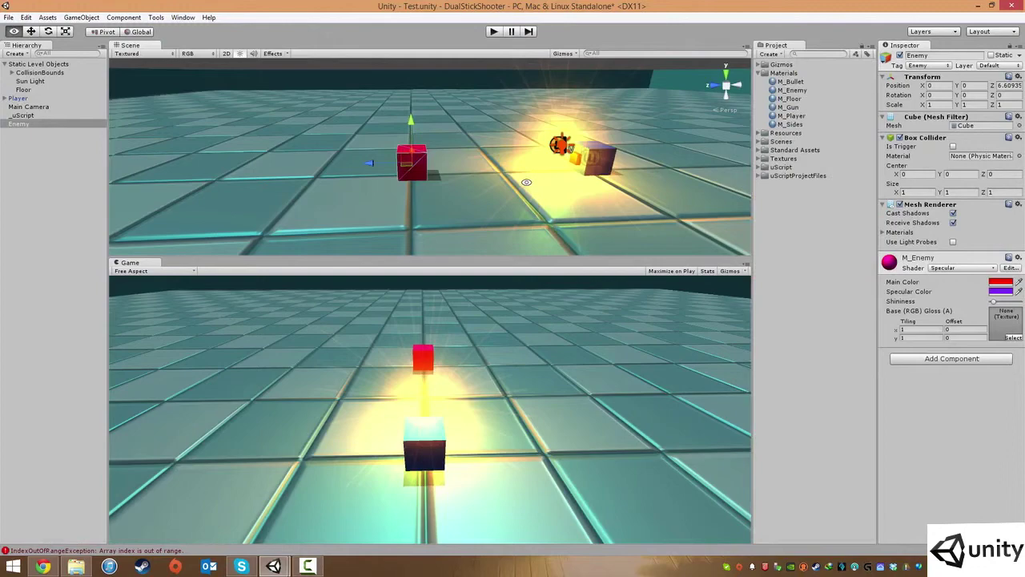
left_click_drag(527, 181, 445, 141, "alt")
left_click(438, 97)
middle_click_drag(454, 181, 454, 133)
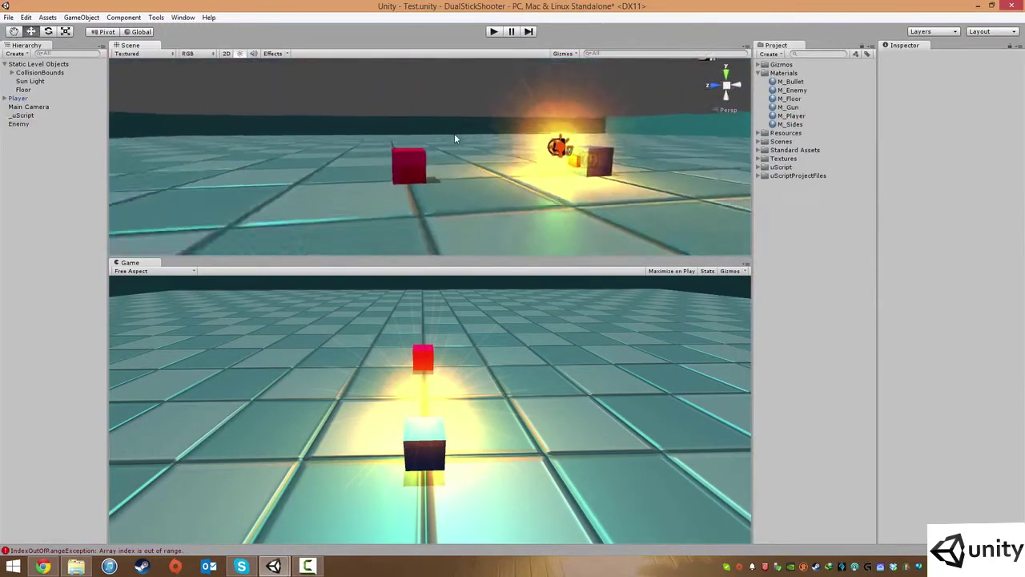
scroll(454, 133, "up", 3)
scroll(482, 155, "up", 1)
scroll(489, 161, "down", 8)
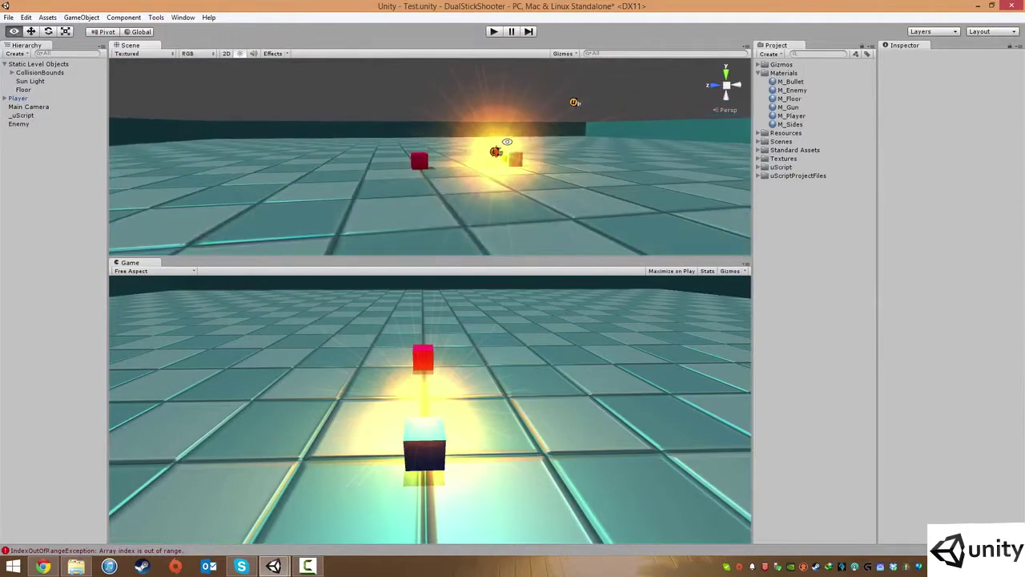
left_click_drag(508, 142, 461, 268, "alt")
right_click_drag(462, 270, 487, 190)
left_click_drag(487, 192, 435, 177, "alt")
middle_click_drag(435, 177, 451, 172)
scroll(451, 171, "up", 7)
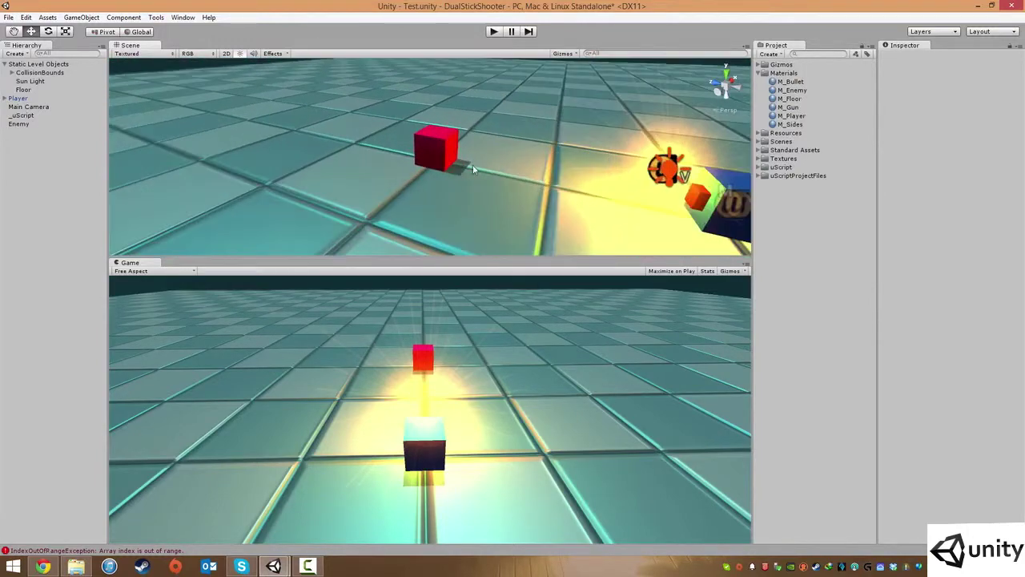
middle_click_drag(546, 168, 413, 172)
mouse_move(413, 172)
right_mouse_down()
mouse_move(436, 200)
mouse_move(425, 192)
mouse_move(429, 172)
right_mouse_up()
left_click_drag(429, 171, 583, 143, "alt")
middle_click_drag(583, 143, 541, 209)
scroll(535, 194, "down", 8)
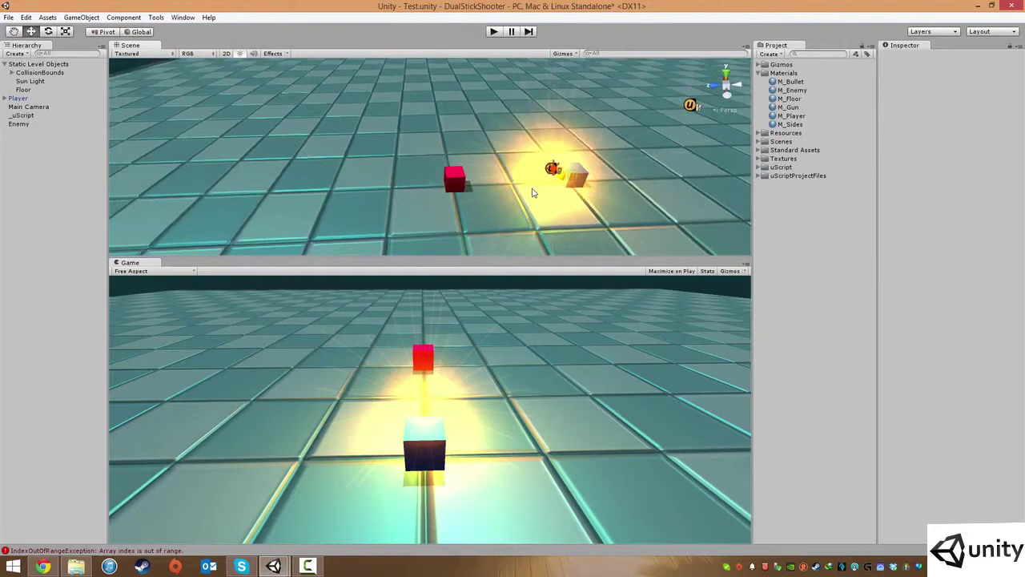
scroll(535, 179, "up", 7)
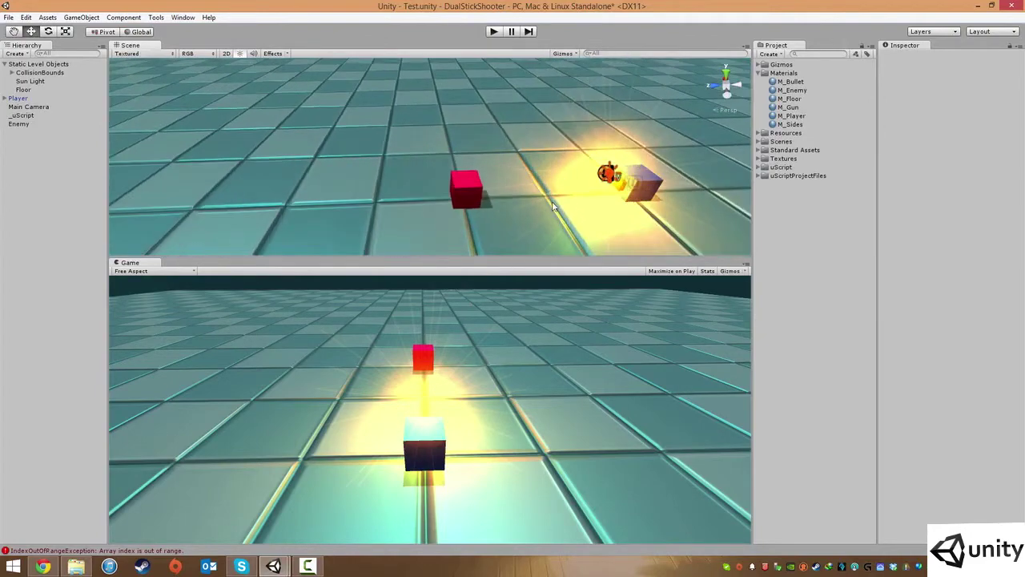
middle_click_drag(553, 203, 520, 154)
scroll(521, 153, "up", 2)
scroll(521, 154, "up", 2)
middle_click_drag(454, 145, 449, 182)
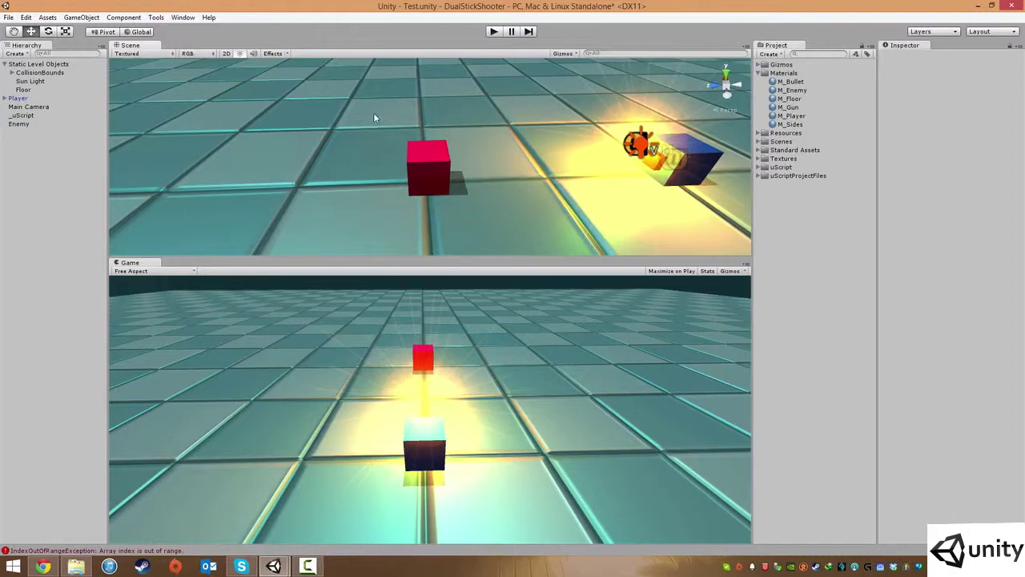
left_click_drag(522, 137, 485, 138, "alt")
scroll(496, 150, "up", 6)
scroll(497, 148, "down", 4)
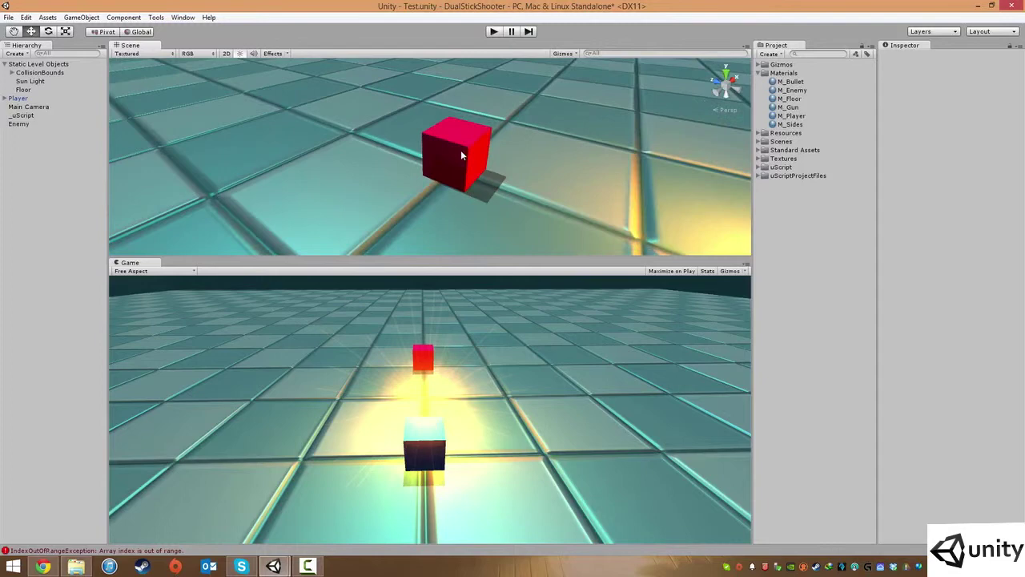
scroll(462, 157, "down", 3)
scroll(463, 167, "up", 3)
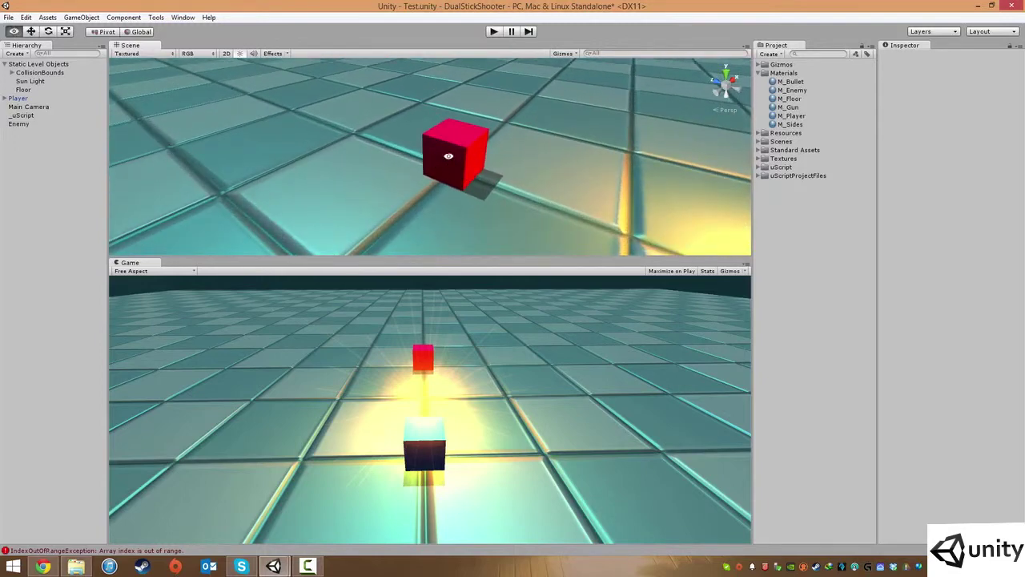
left_click_drag(445, 153, 457, 160, "alt")
left_click_drag(491, 114, 471, 127, "alt")
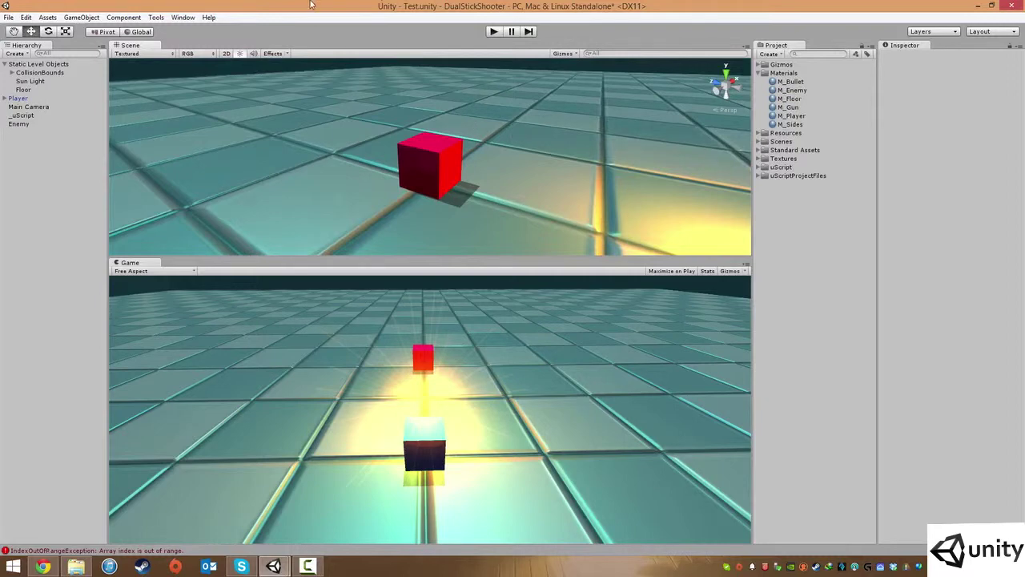
Step: Open the uScript Editor and start a new graph
left_click(155, 17)
mouse_move(164, 30)
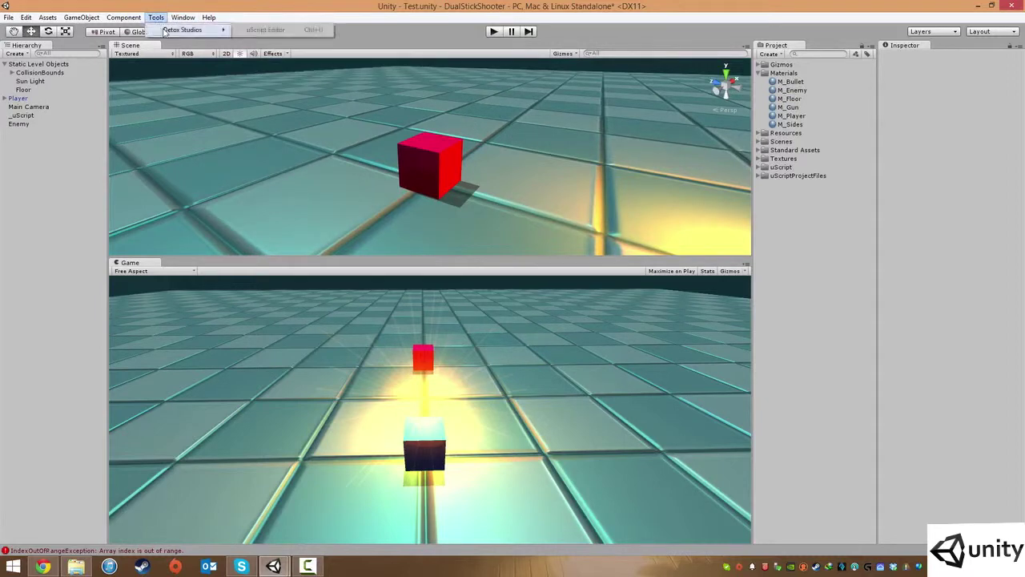
left_click(303, 31)
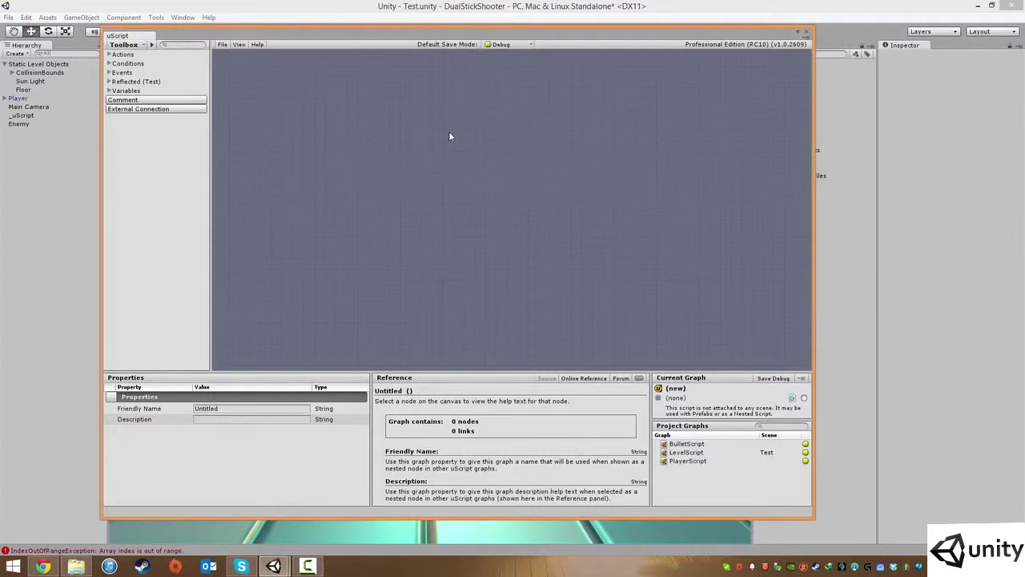
left_click(223, 44)
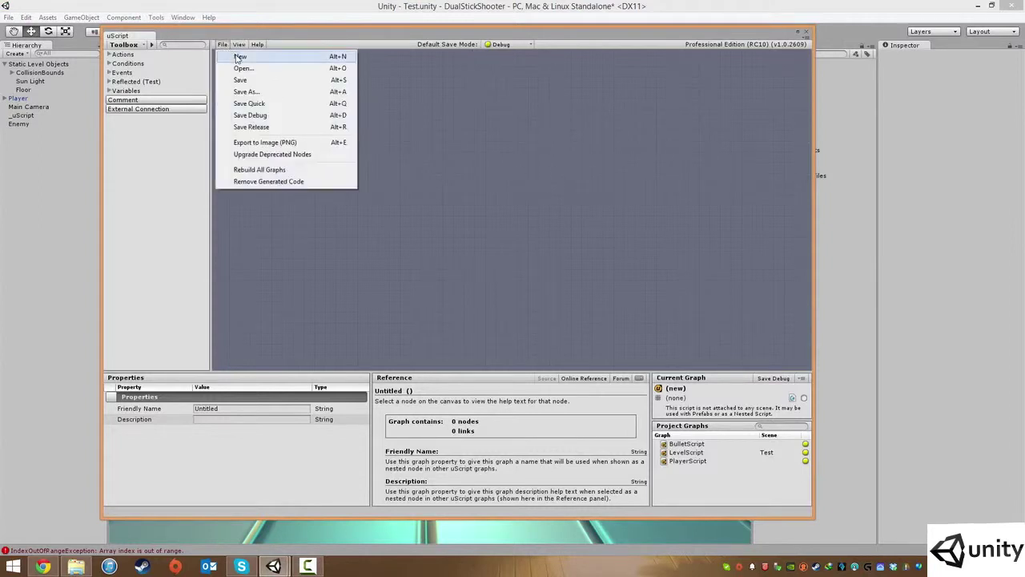
left_click(239, 58)
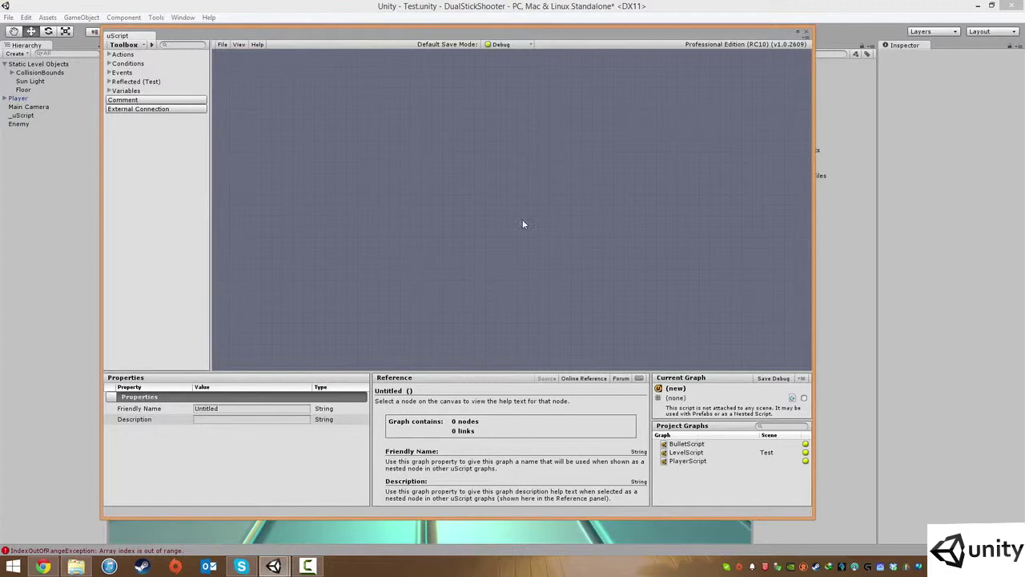
Step: Save the graph as EnemyScript in the uScripts folder without assigning it to the master GameObject, and close the uScript Editor
left_click(223, 45)
left_click(246, 92)
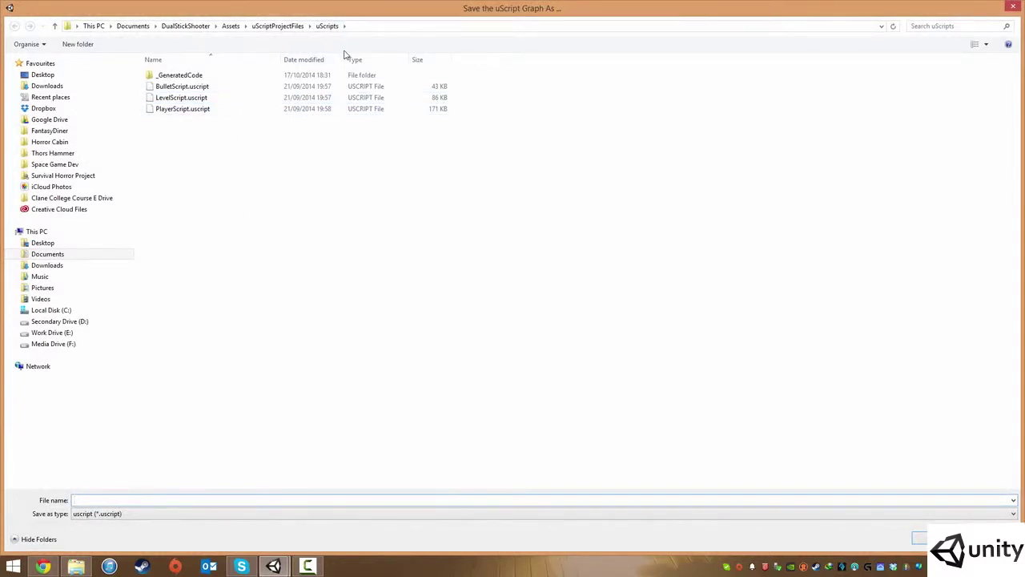
type("EnemyScript")
key("Return")
left_click_drag(520, 235, 509, 202)
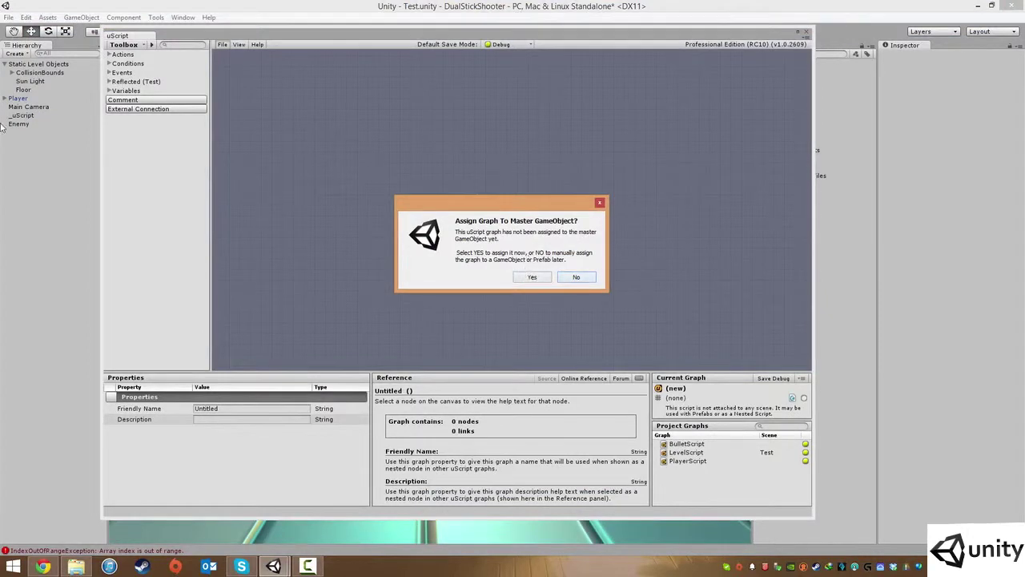
left_click(575, 278)
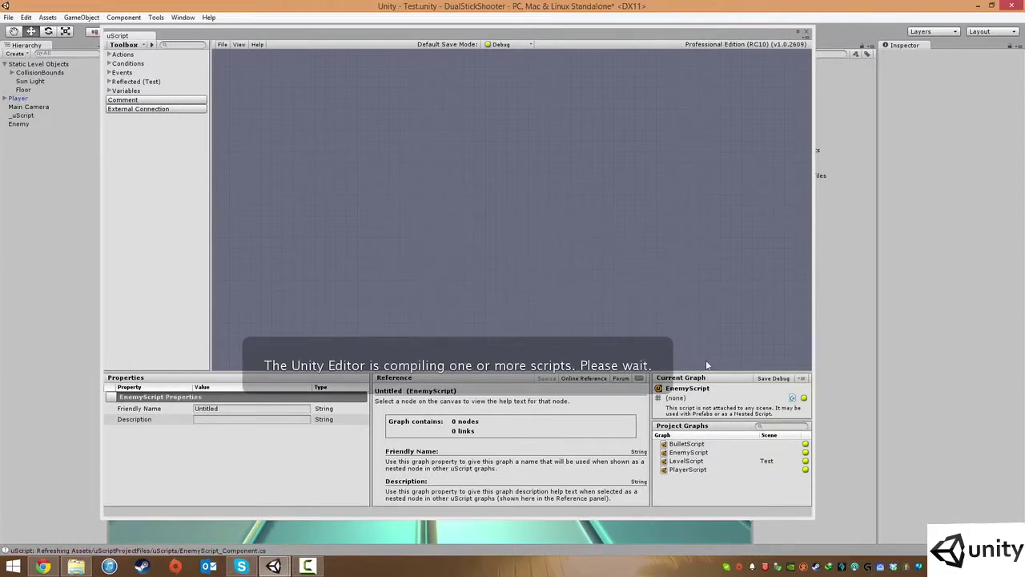
left_click(691, 303)
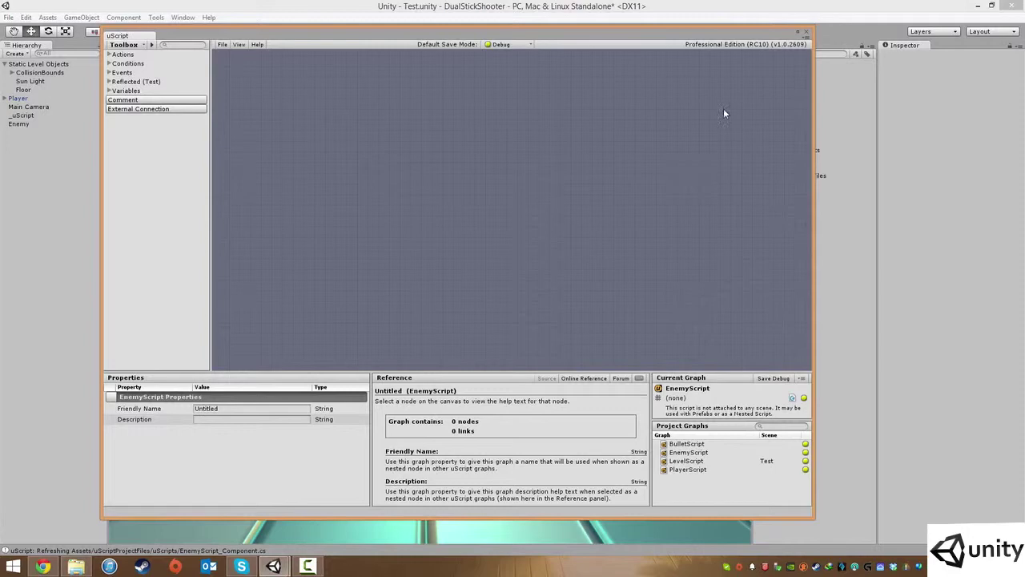
left_click(806, 34)
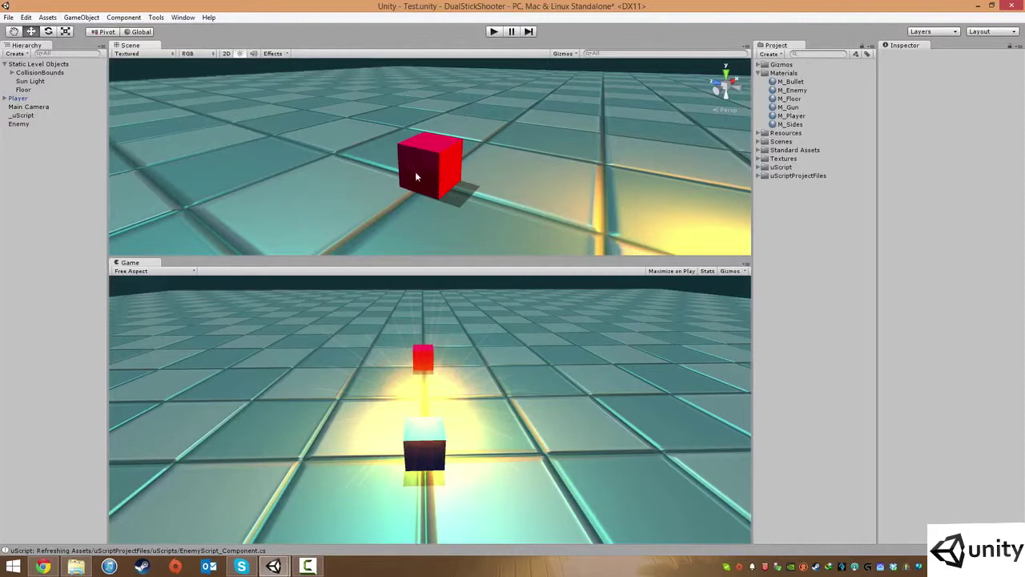
Step: Attach the EnemyScript uScript graph to the Enemy cube as a component
scroll(462, 156, "up", 5)
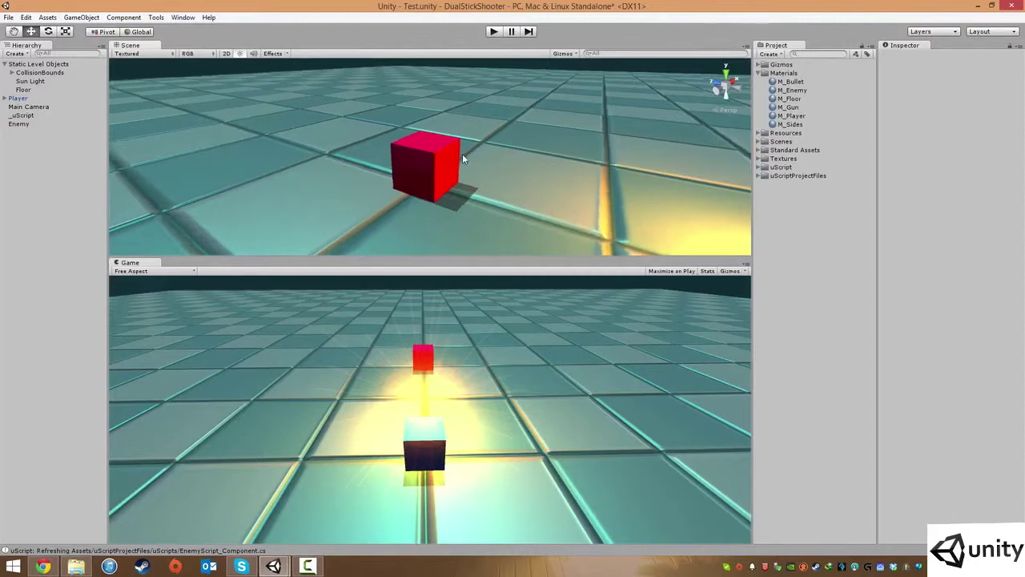
middle_click_drag(463, 156, 381, 181)
left_click(380, 165)
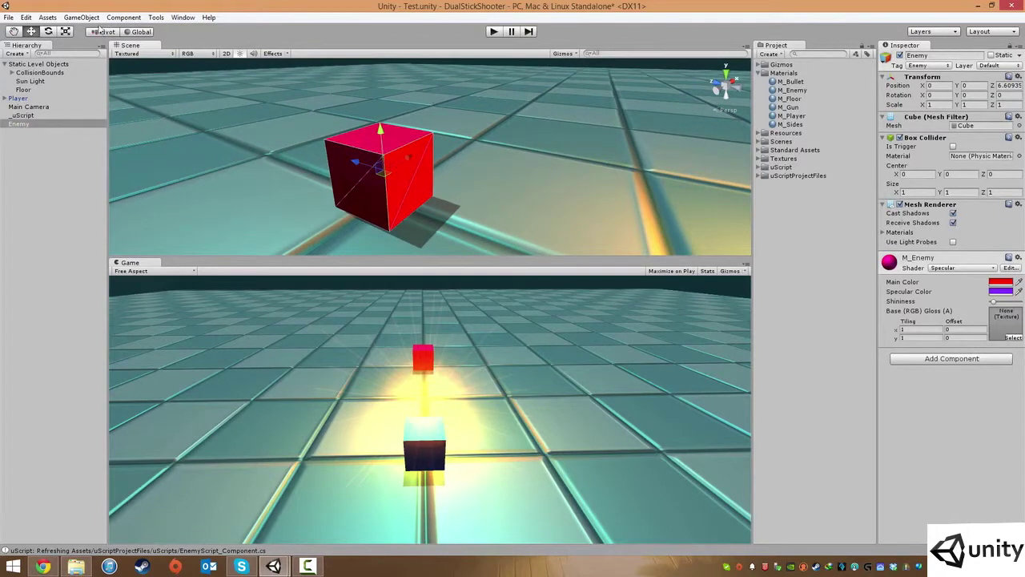
left_click(128, 17)
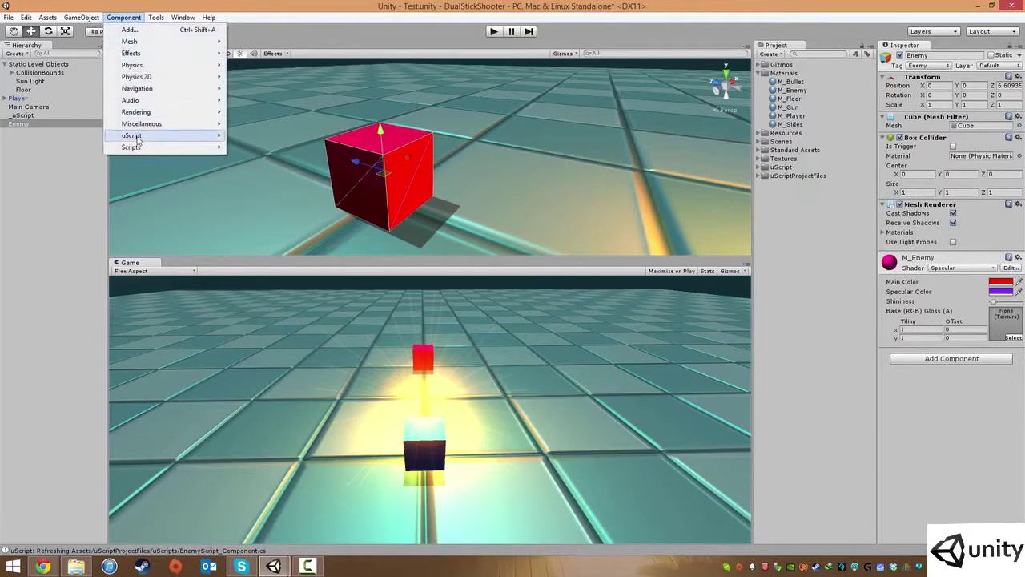
mouse_move(137, 148)
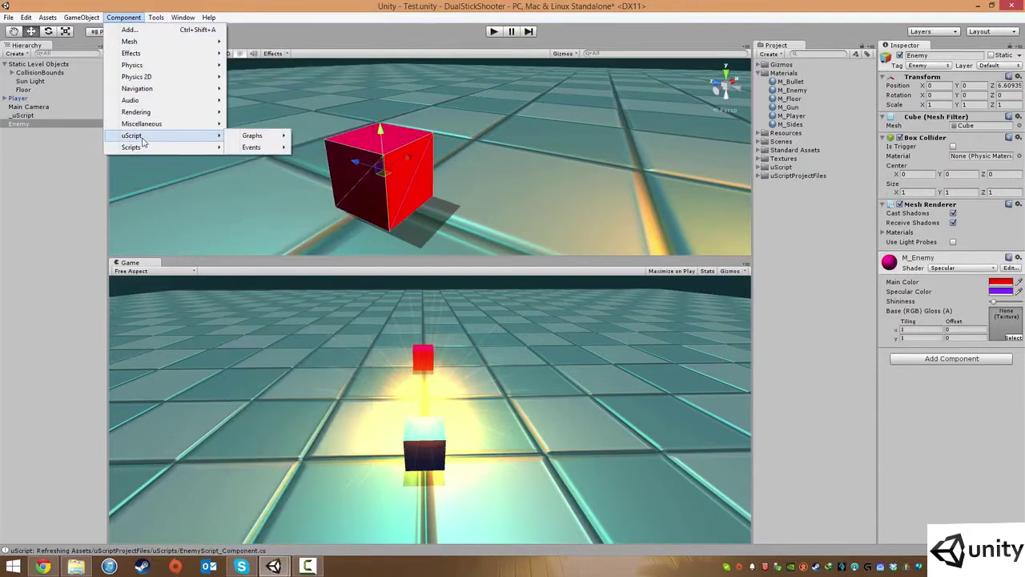
mouse_move(266, 138)
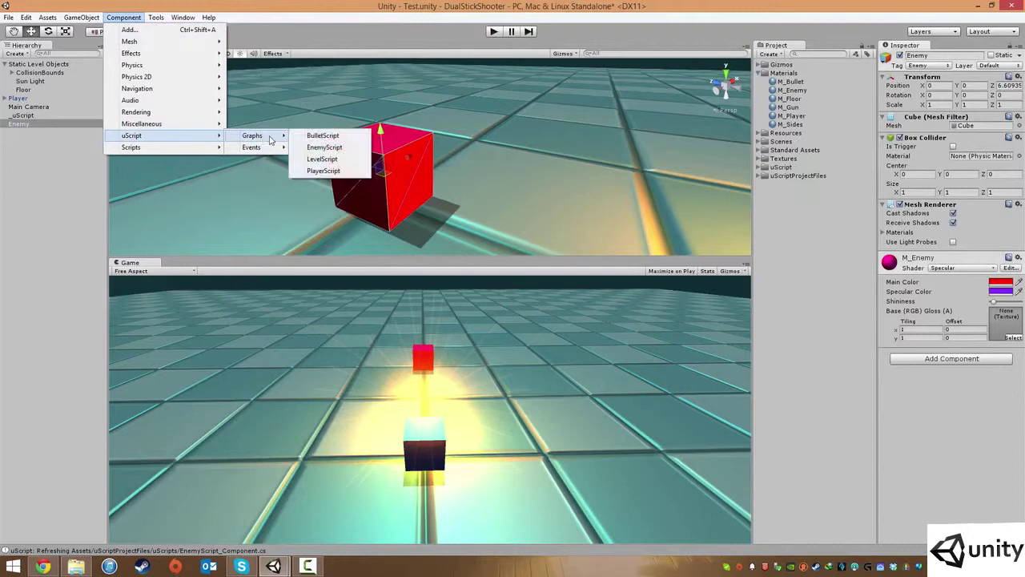
left_click(331, 149)
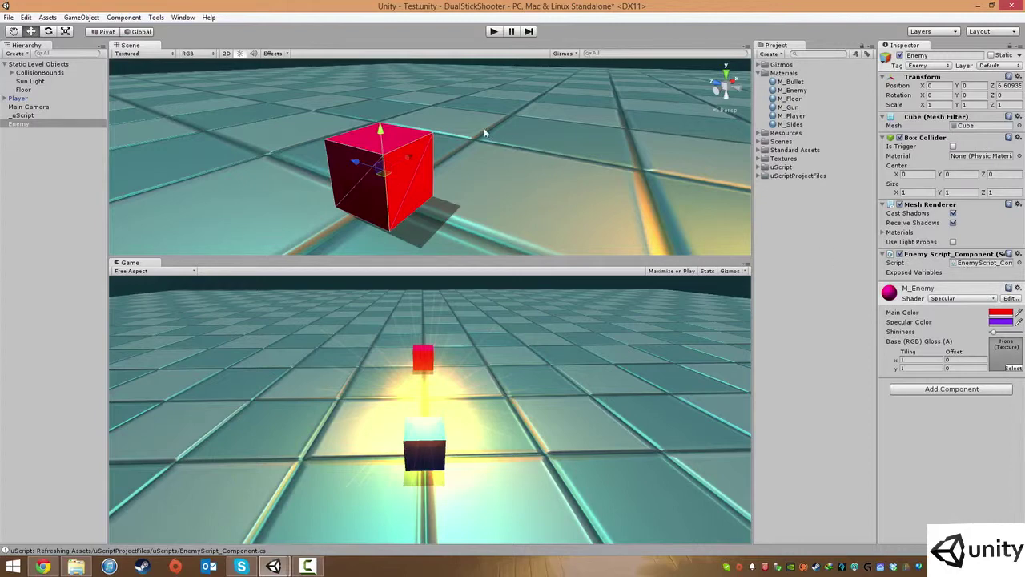
left_click(39, 136)
left_click(400, 172)
Step: Collapse the Materials folder, expand Resources, and inspect the Bullet and Player prefabs
left_click(760, 73)
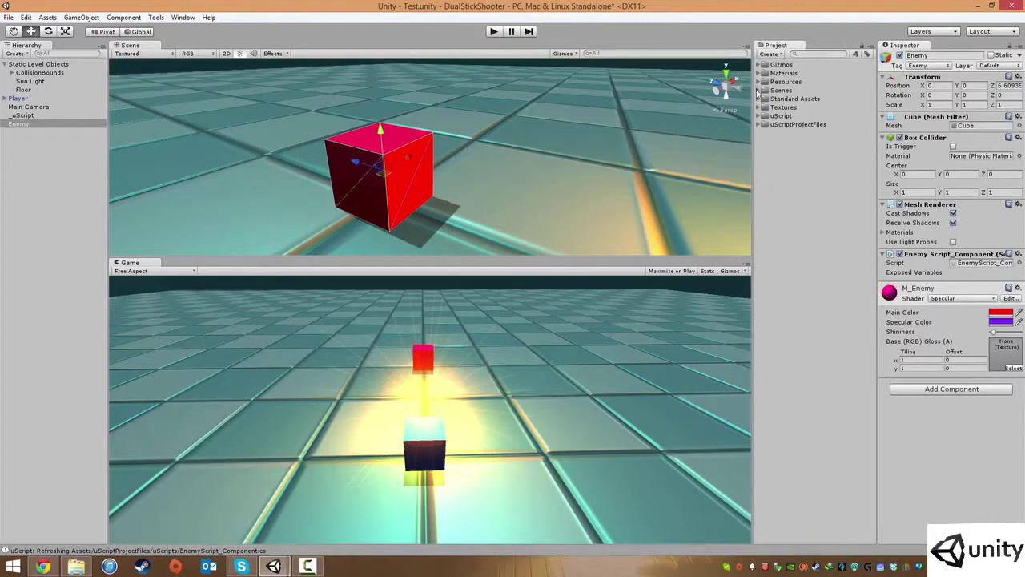
left_click(761, 82)
left_click(784, 82)
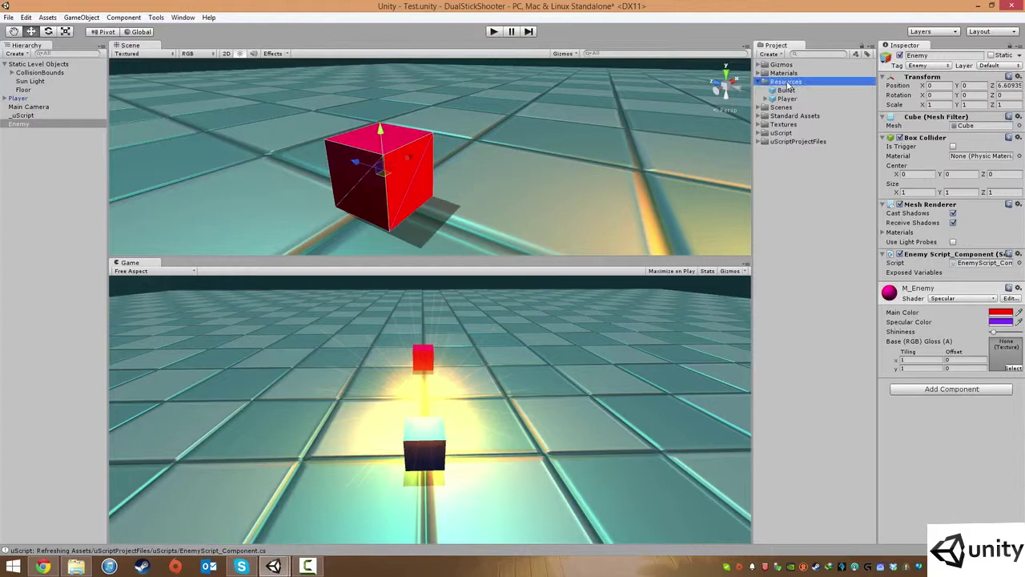
left_click(787, 91)
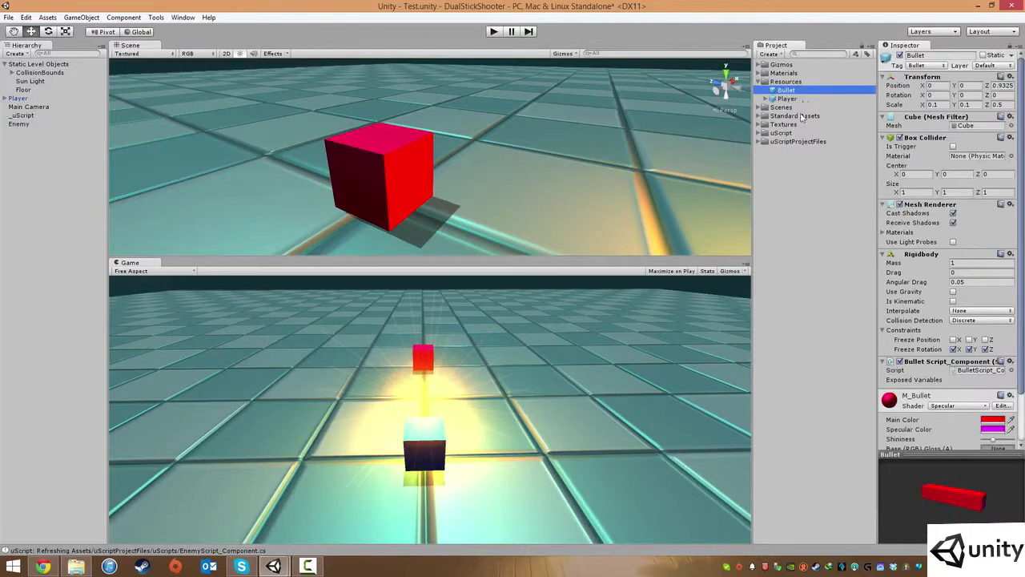
left_click(789, 100)
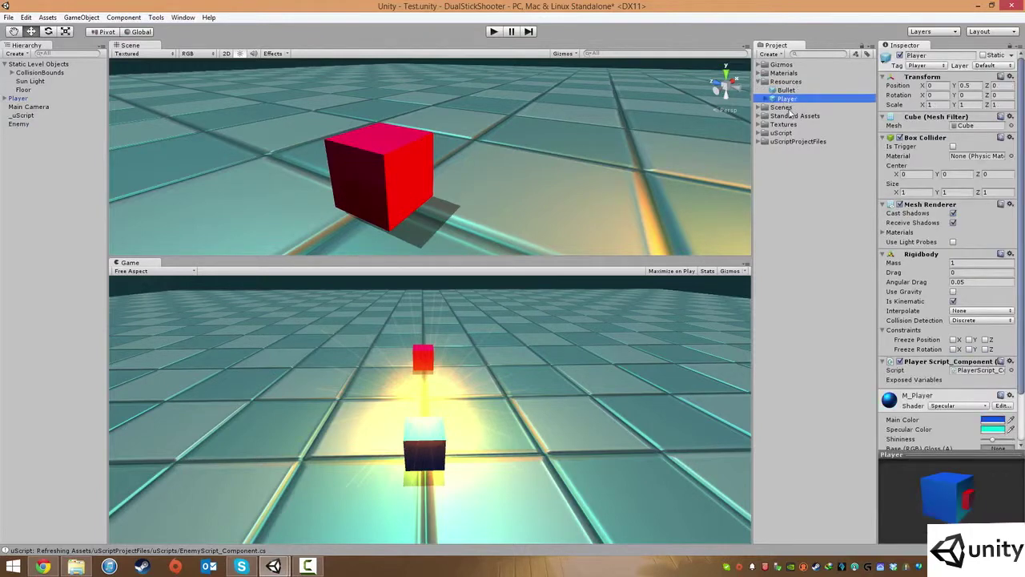
left_click(847, 210)
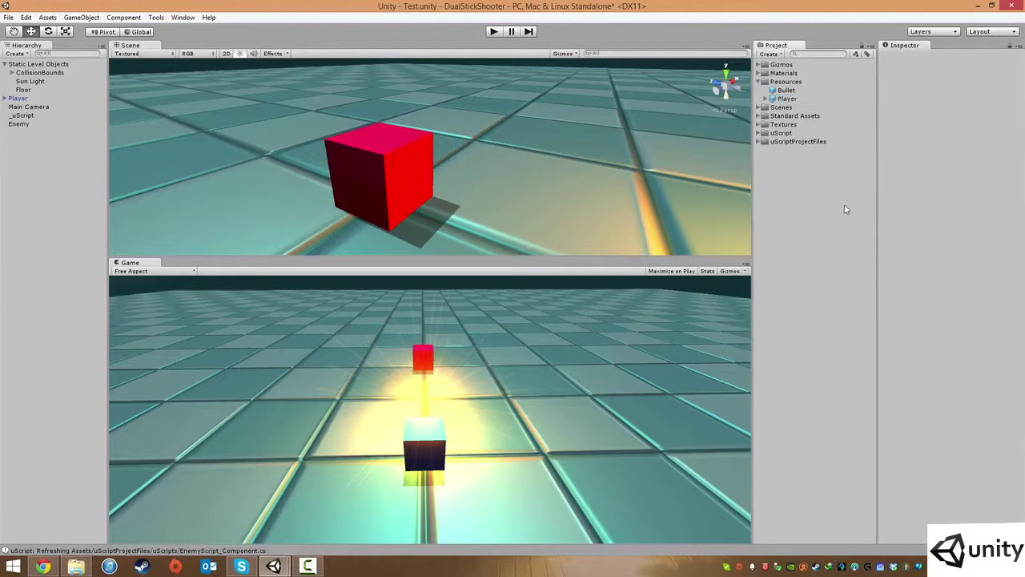
Step: Make a prefab of the Enemy cube in the Resources folder, alongside the Bullet and Player prefabs
left_click(785, 83)
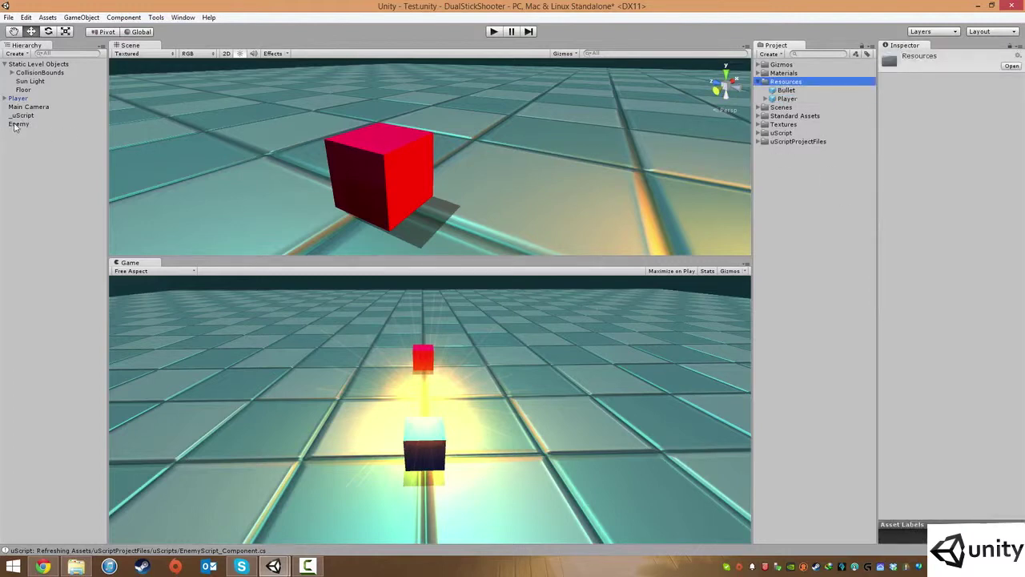
left_click(19, 125)
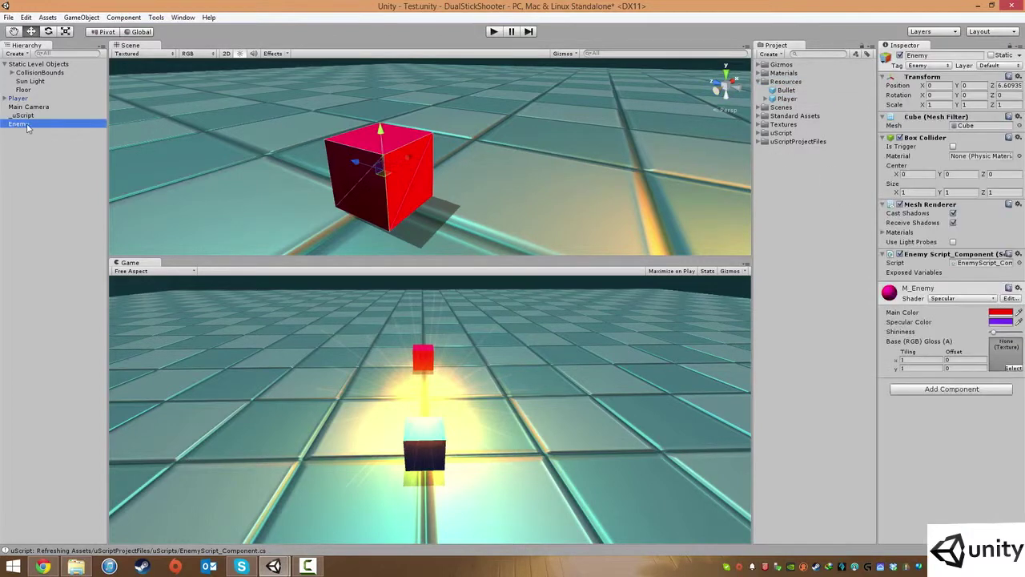
left_click_drag(137, 130, 782, 83)
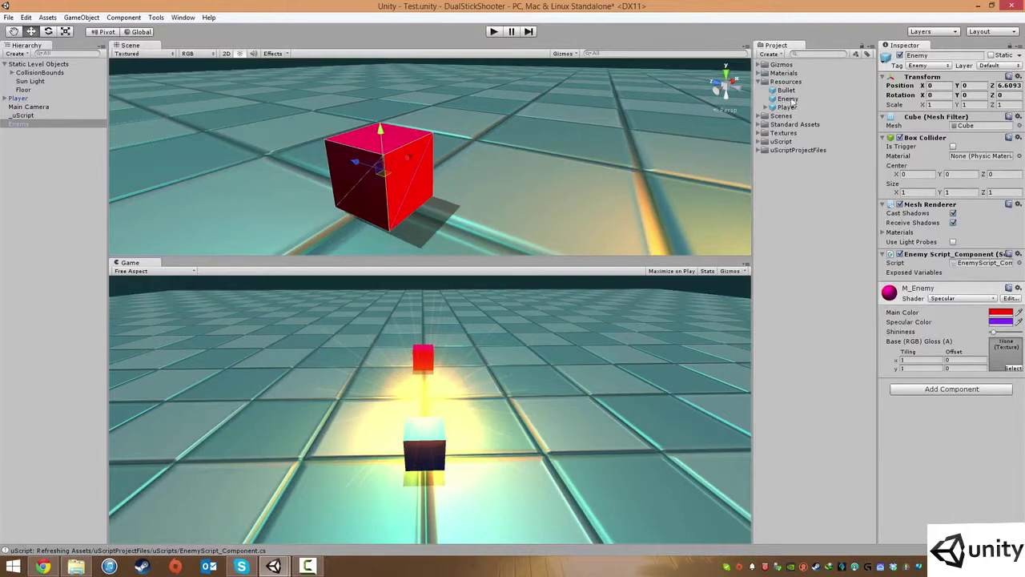
left_click(786, 99)
Step: Delete the Enemy cube instance from the scene, keeping its prefab in the Resources folder
left_click(363, 191)
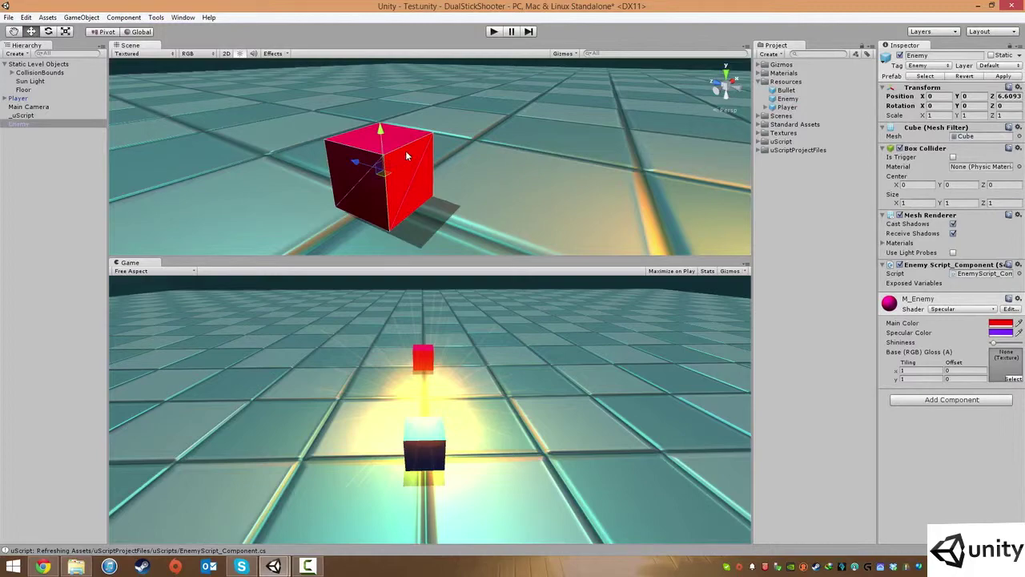
key("Delete")
middle_click_drag(406, 150, 435, 193)
scroll(423, 195, "down", 10)
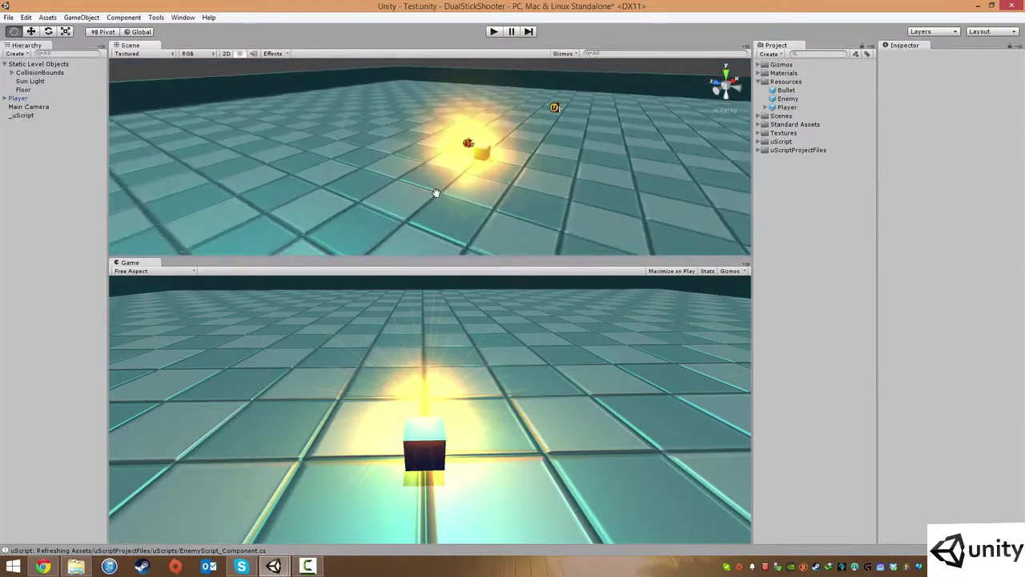
scroll(435, 191, "up", 7)
scroll(439, 179, "down", 2)
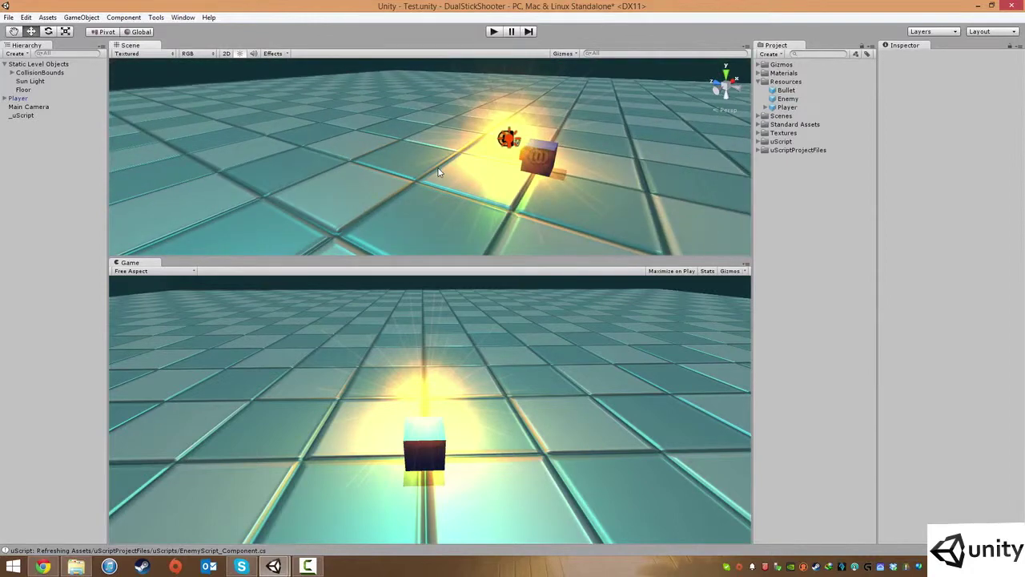